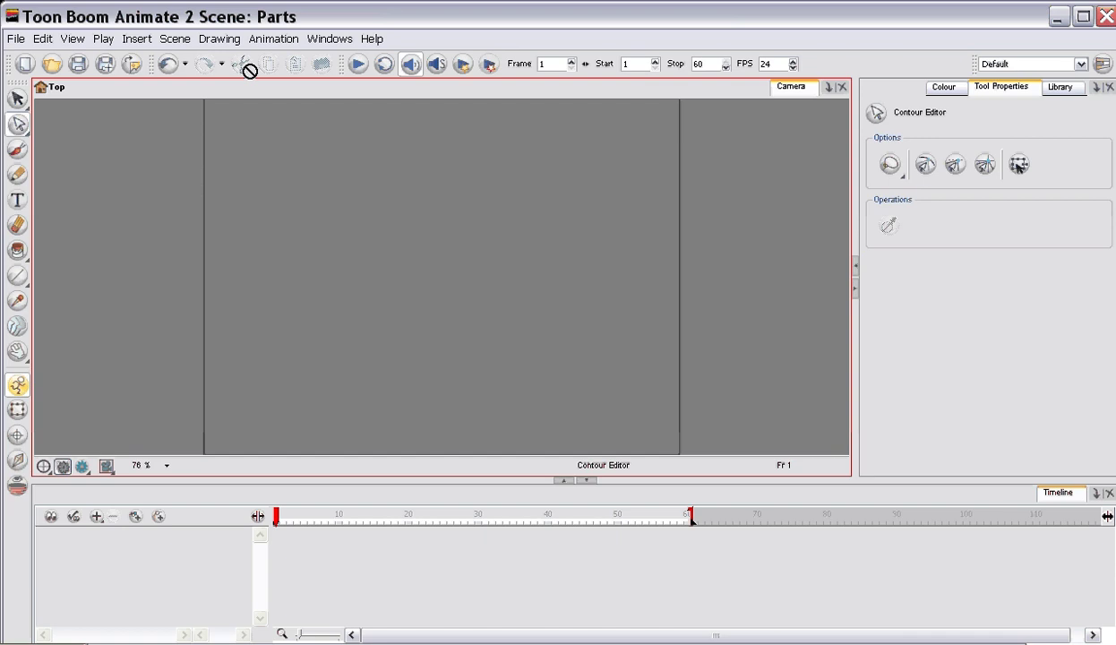
Add a Motion-Blur effect layer to the timeline and collapse it.
left_click(97, 521)
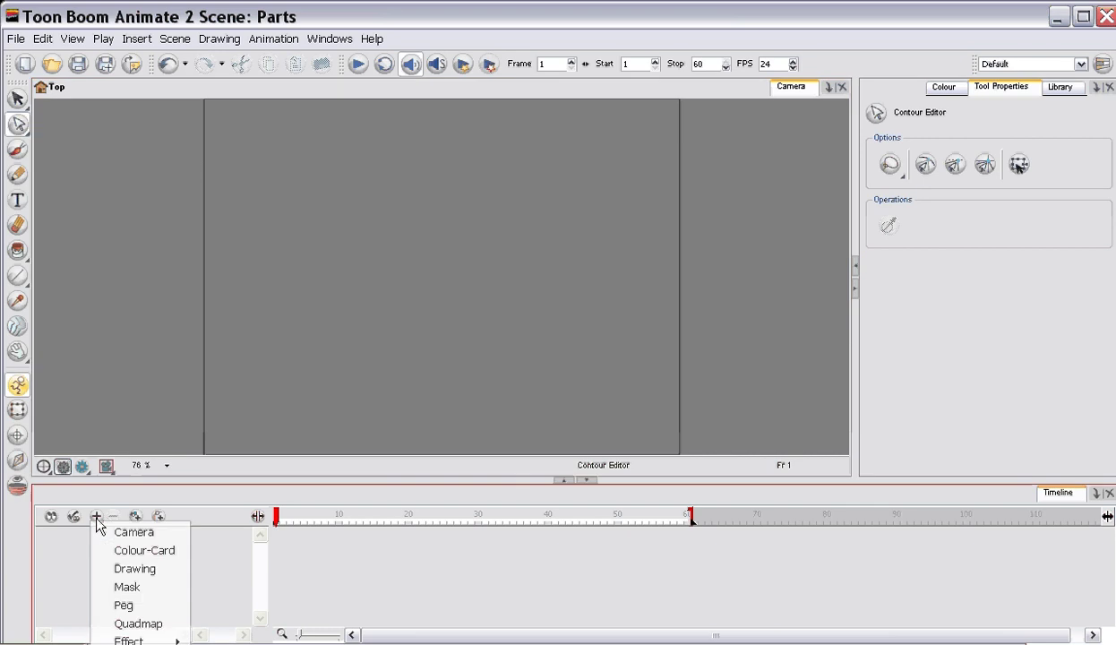
mouse_move(134, 639)
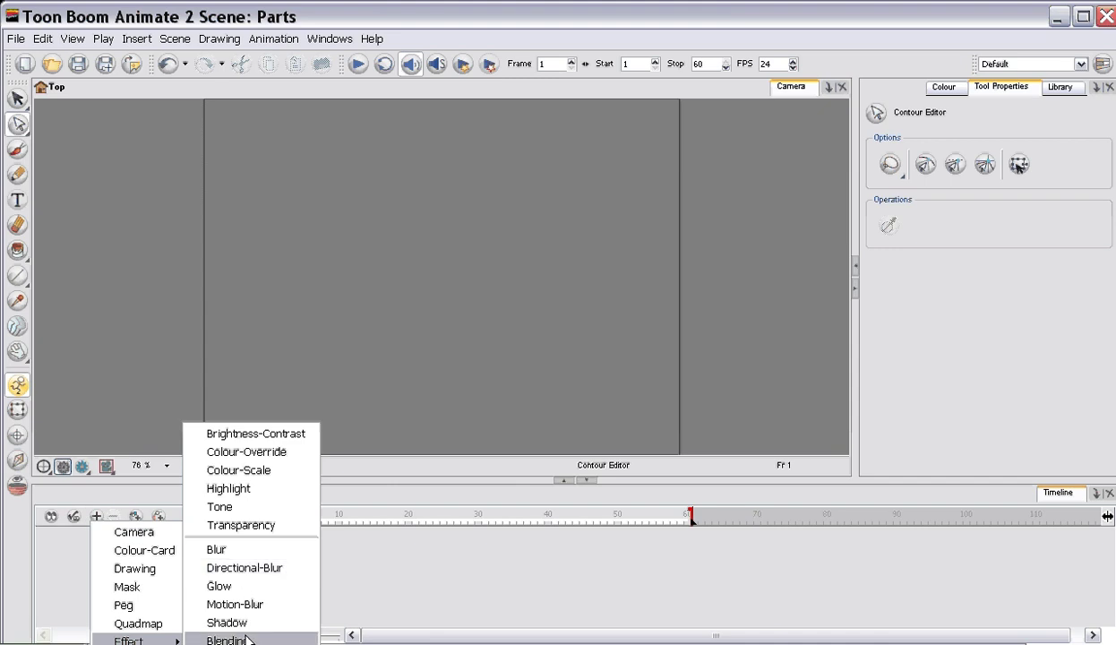
left_click(246, 604)
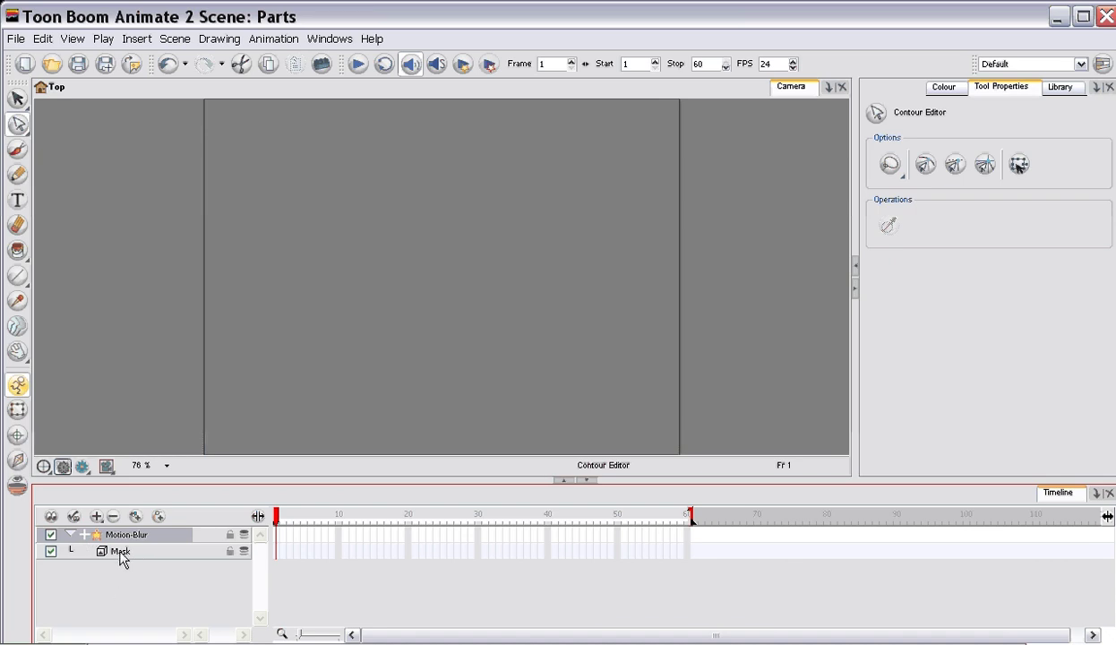
left_click(71, 535)
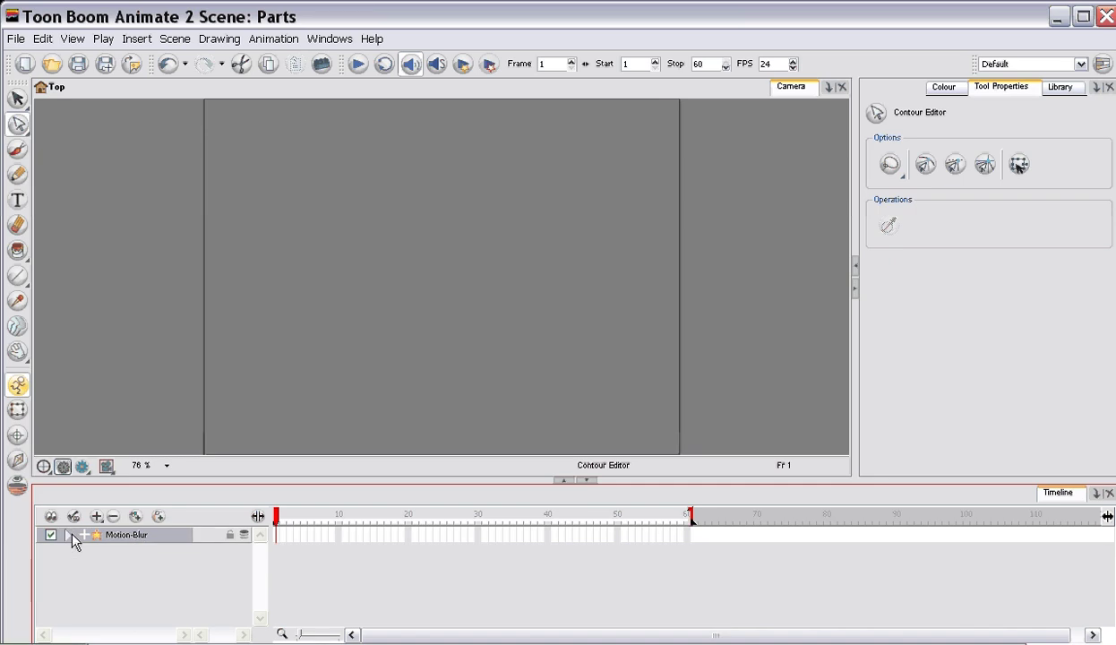
Add a drawing layer to the timeline and rename it Snowflake.
left_click(96, 516)
left_click(134, 568)
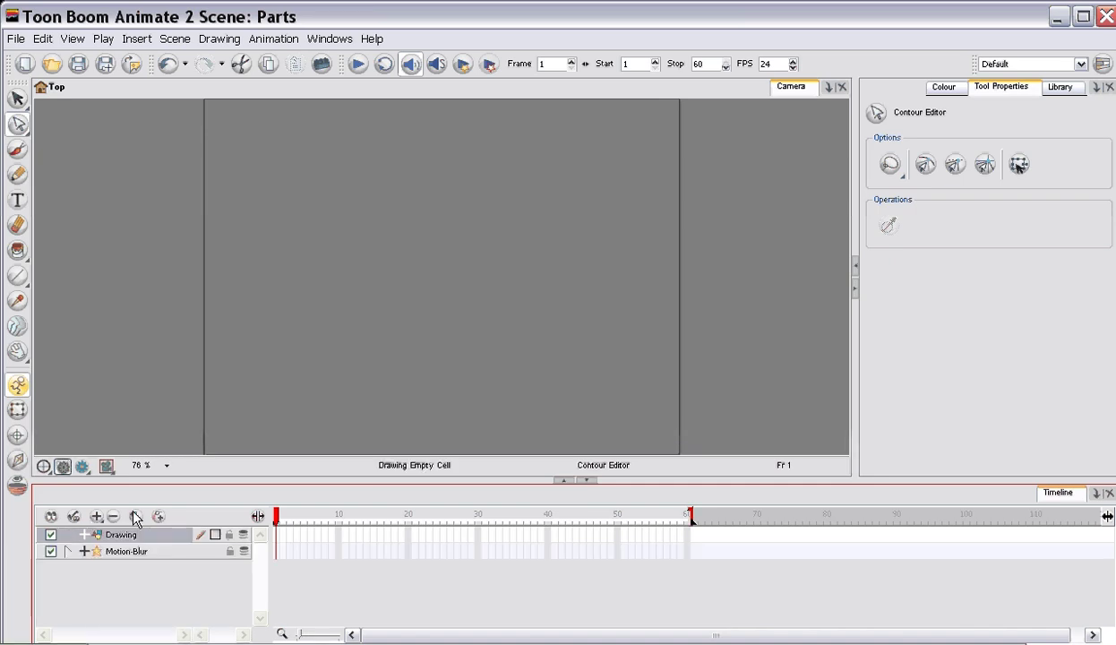
double_click(134, 534)
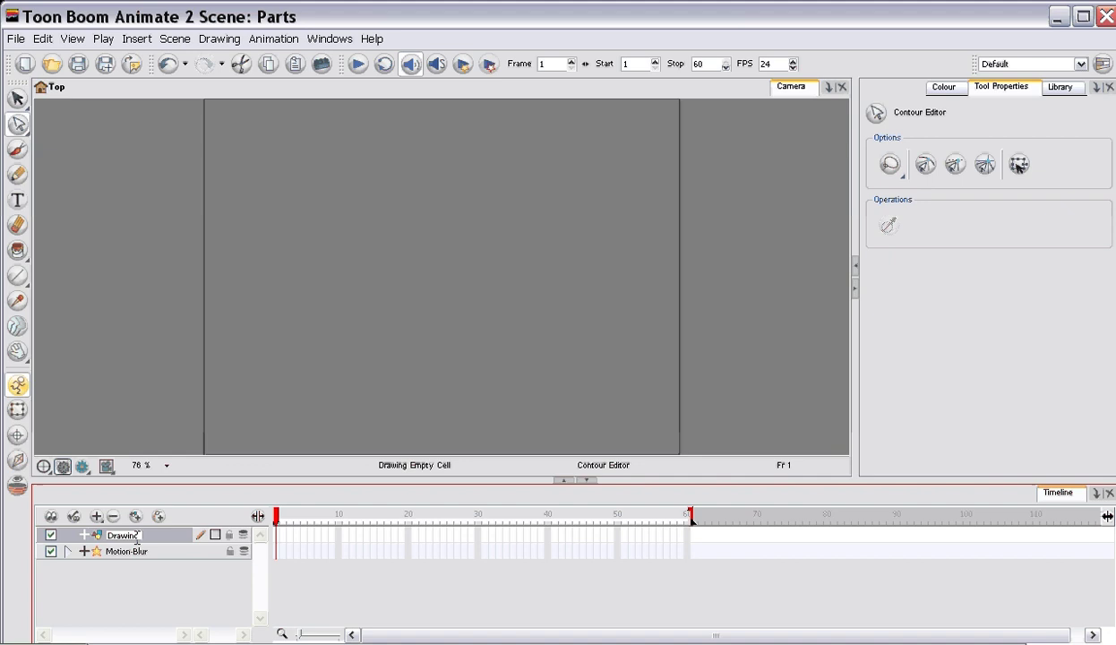
type("Snowflake")
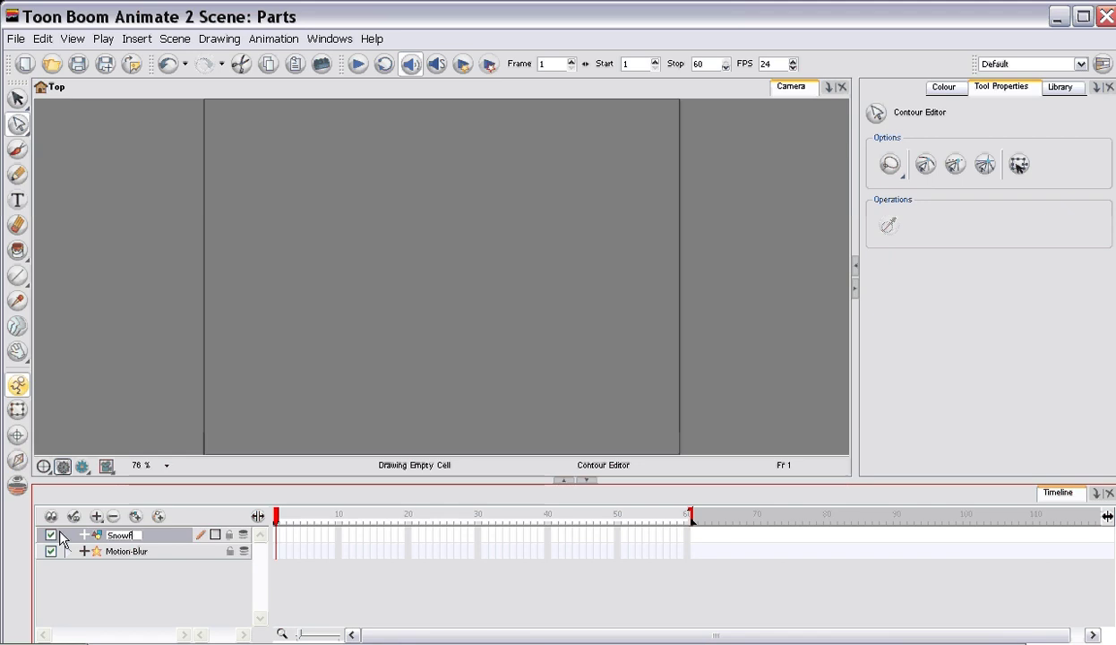
key("Return")
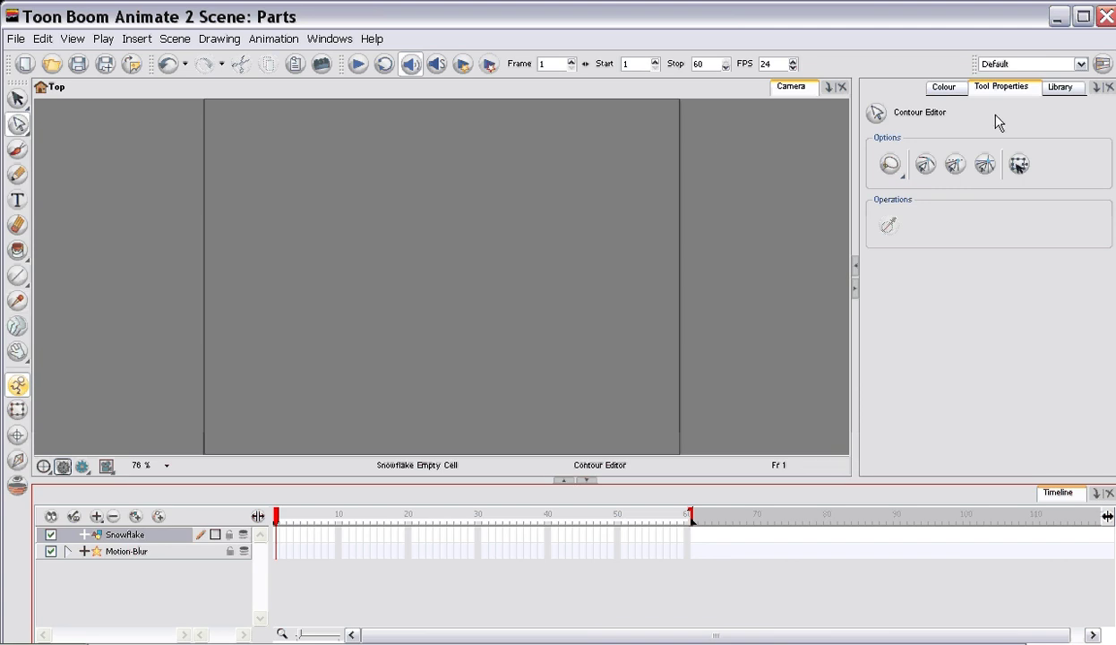
Create a new colour palette named Snowflake.
left_click(943, 87)
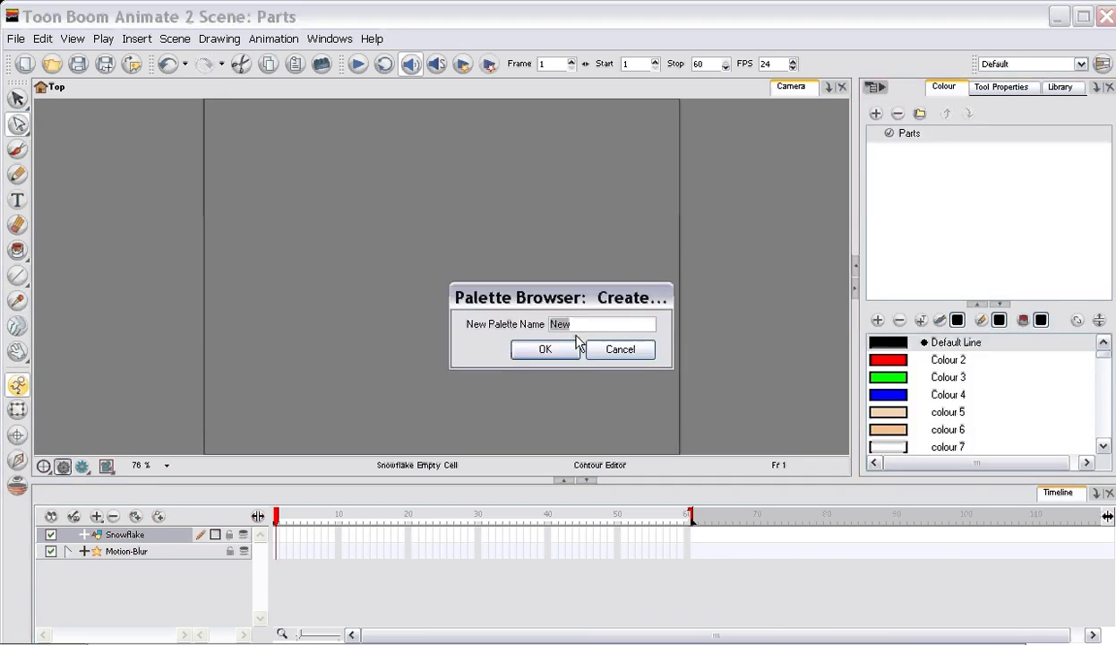
type("Snow")
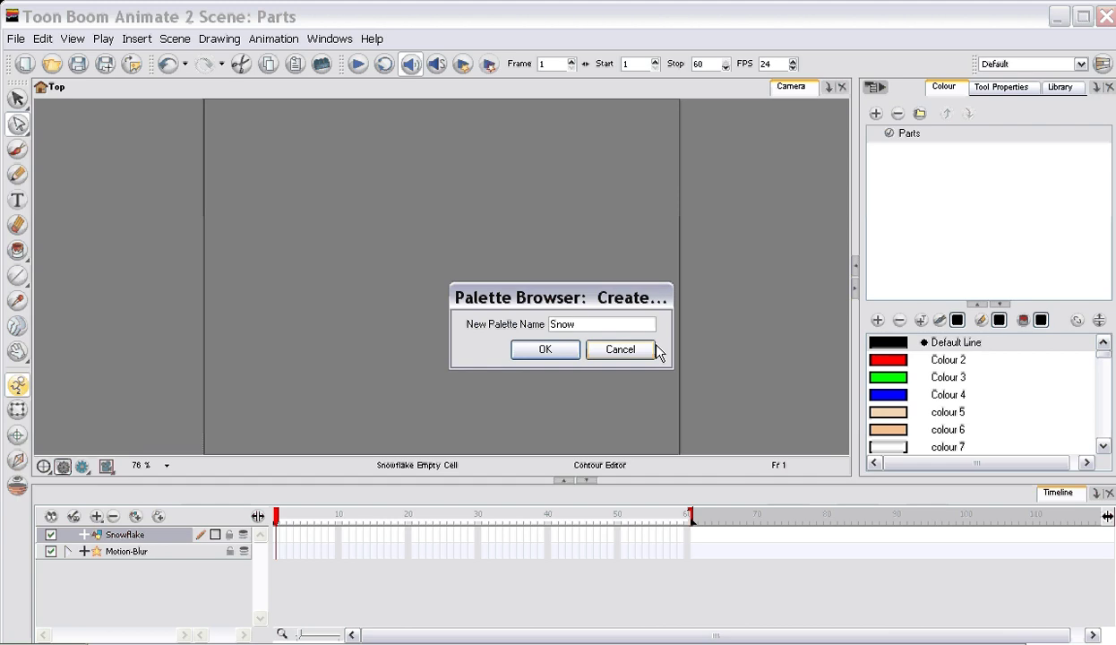
type("flake")
key("Return")
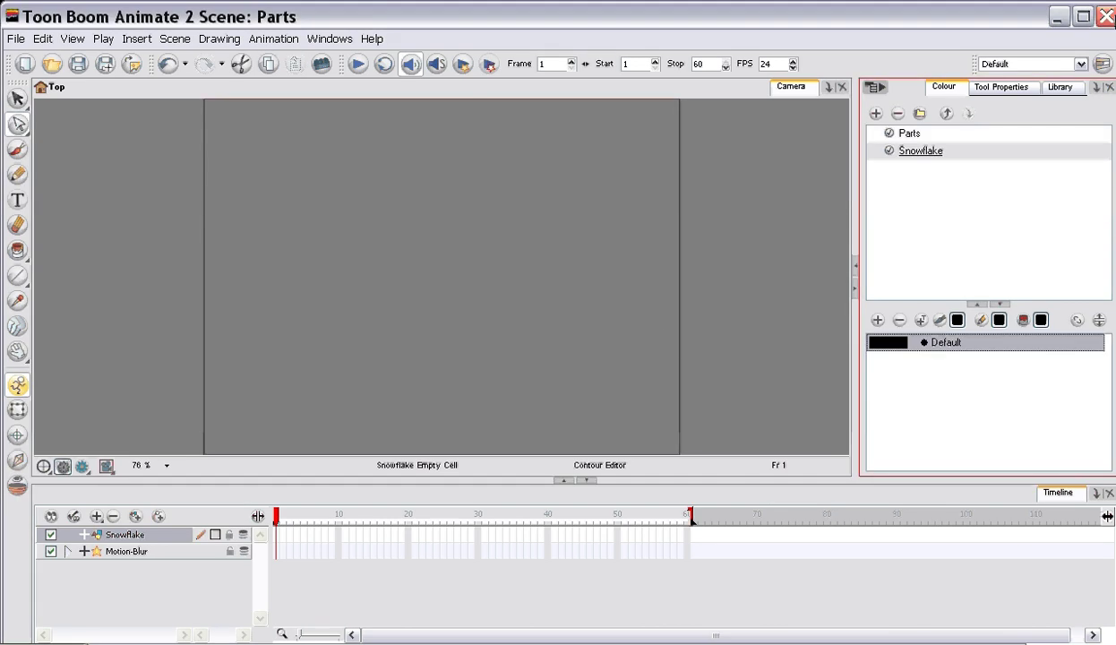
Add two new colours to the Snowflake palette and name them Outline and Snow.
left_click(879, 321)
left_click(879, 321)
double_click(946, 360)
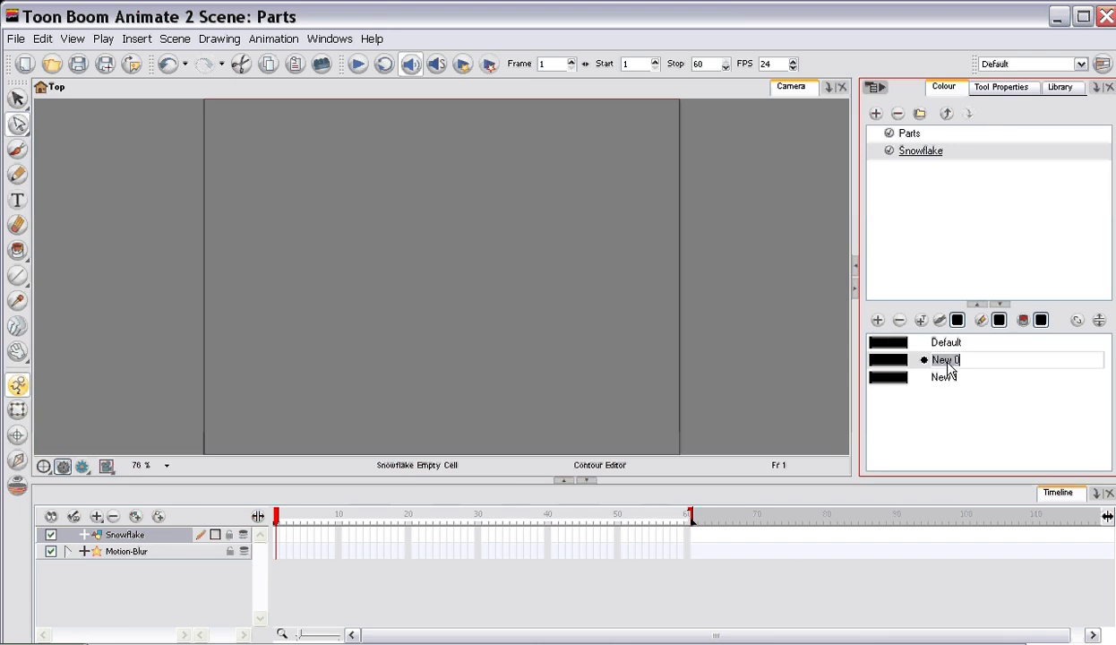
type("Outline")
key("Return")
double_click(1030, 375)
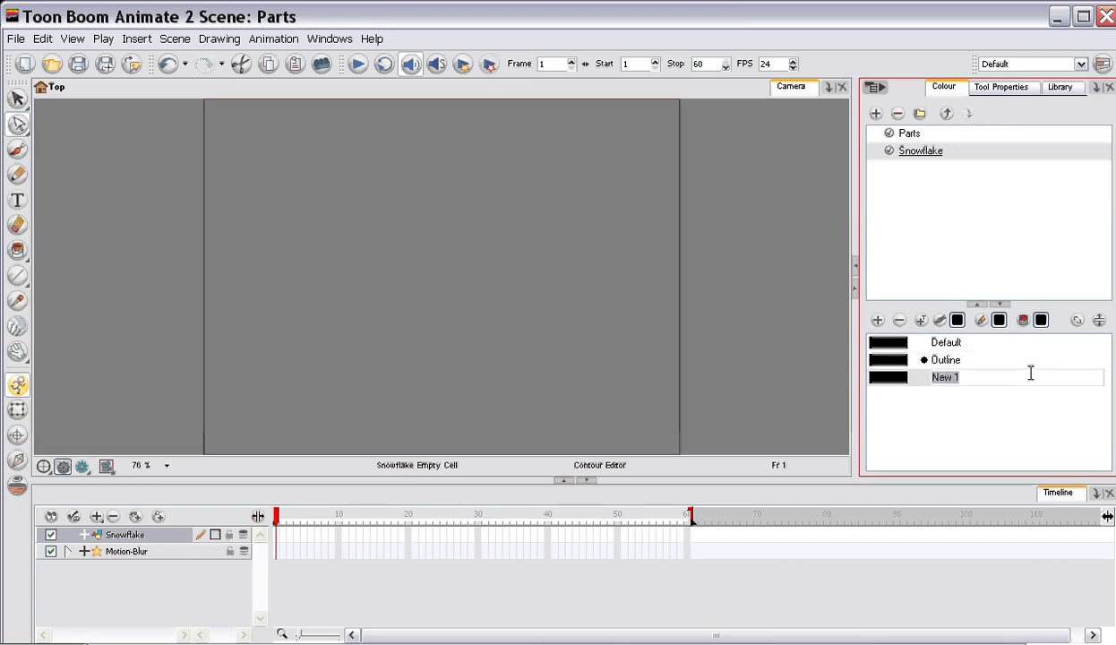
type("Snow")
key("Return")
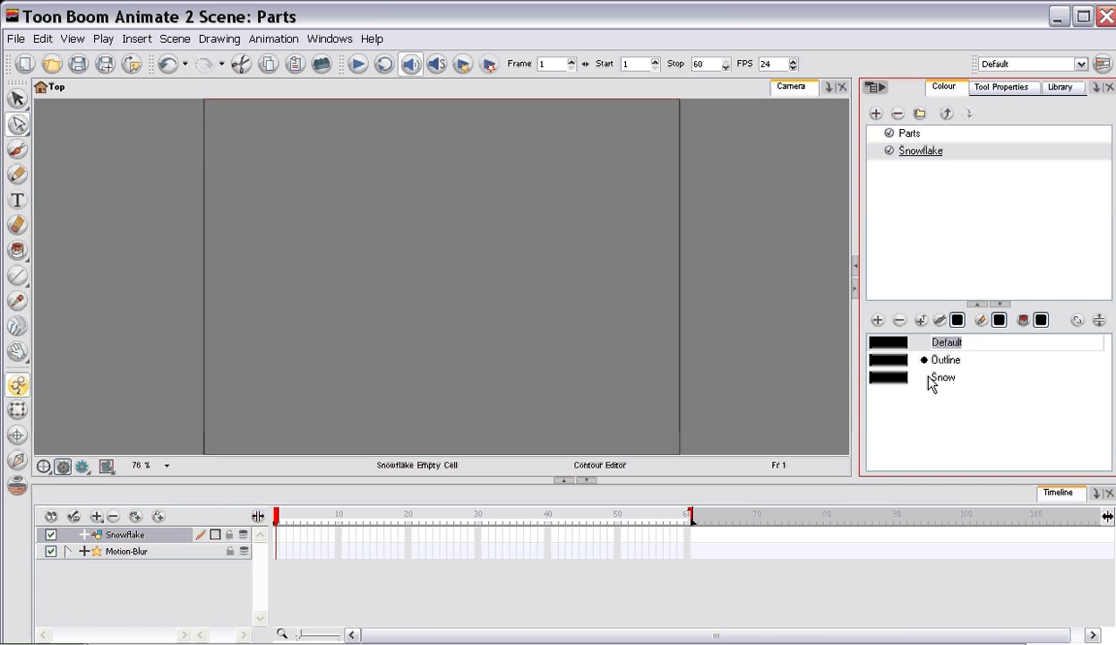
Set the Outline swatch to a pale cyan of R 188, G 255, B 255.
double_click(889, 362)
left_click(660, 248)
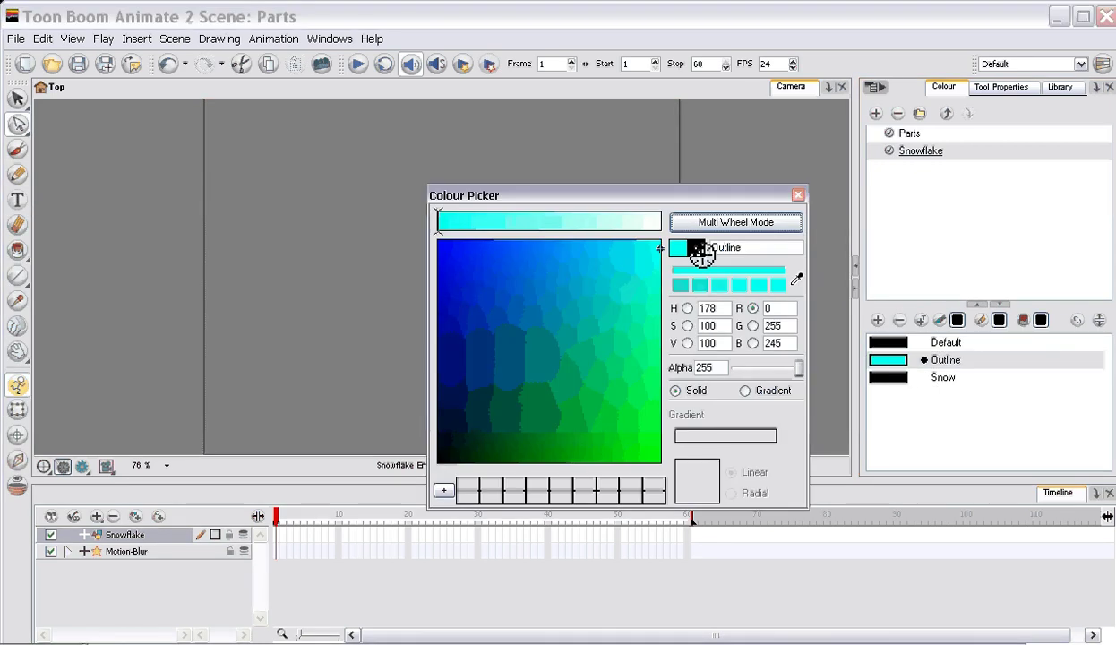
left_click_drag(703, 248, 602, 222)
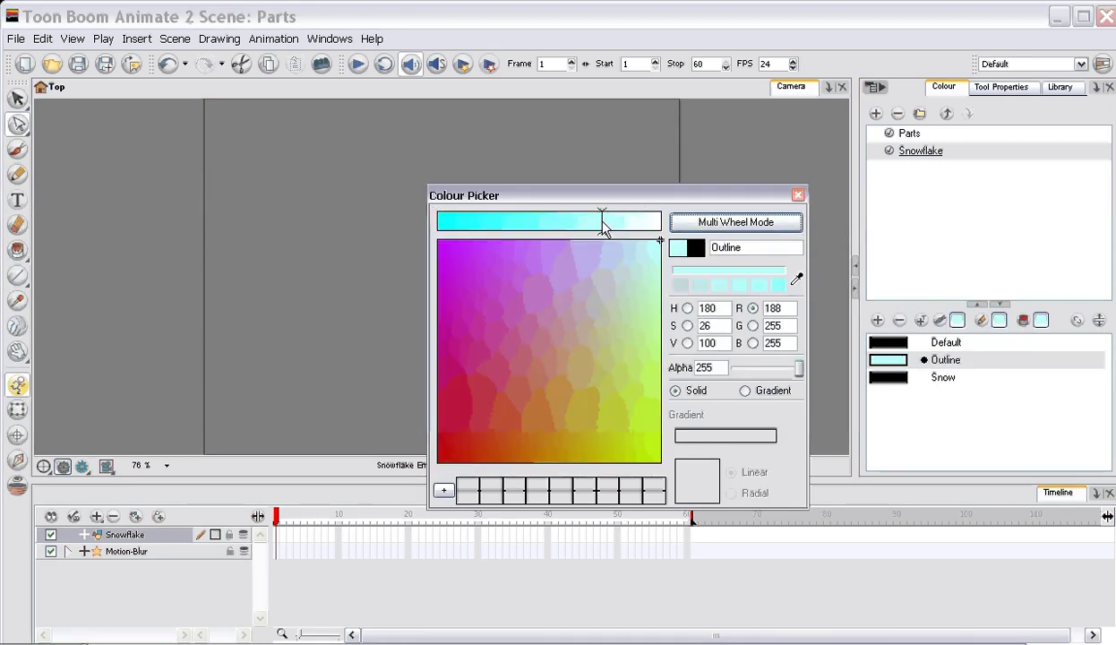
left_click(797, 194)
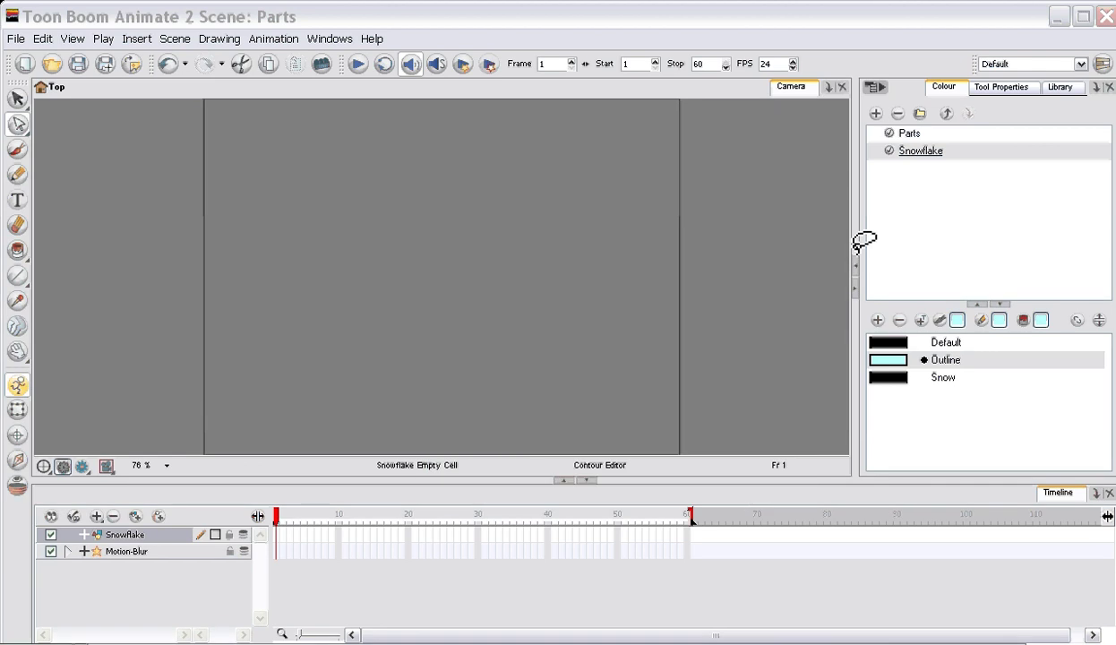
Set the Snow swatch to a near-white of R 251, G 255, B 255.
double_click(892, 377)
left_click(608, 263)
left_click_drag(608, 263, 657, 223)
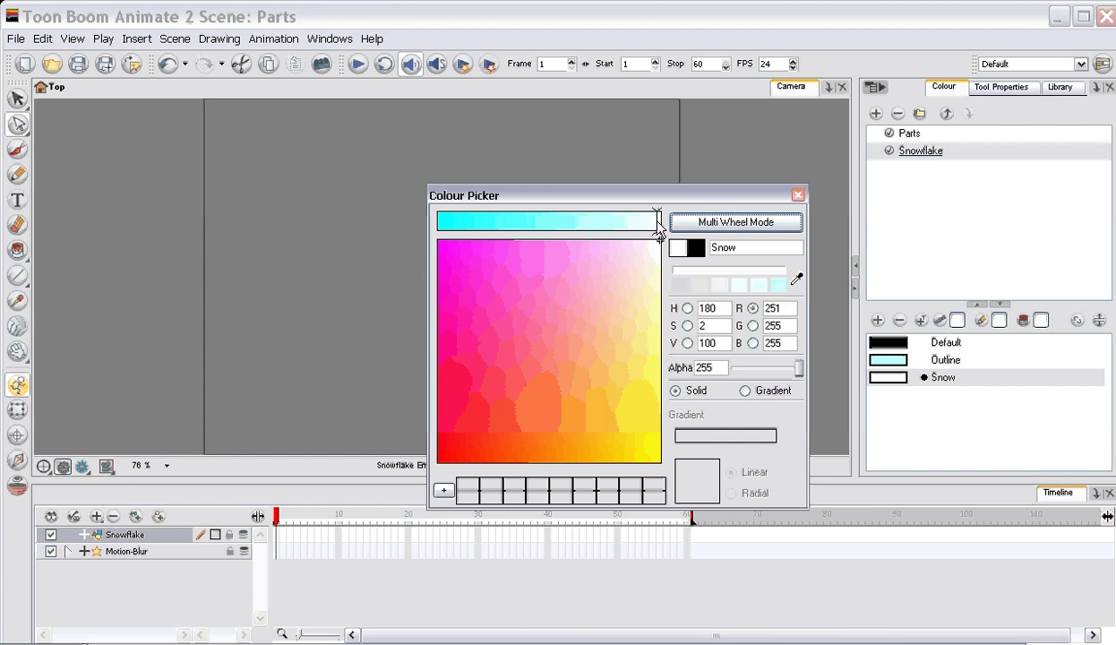
left_click(796, 195)
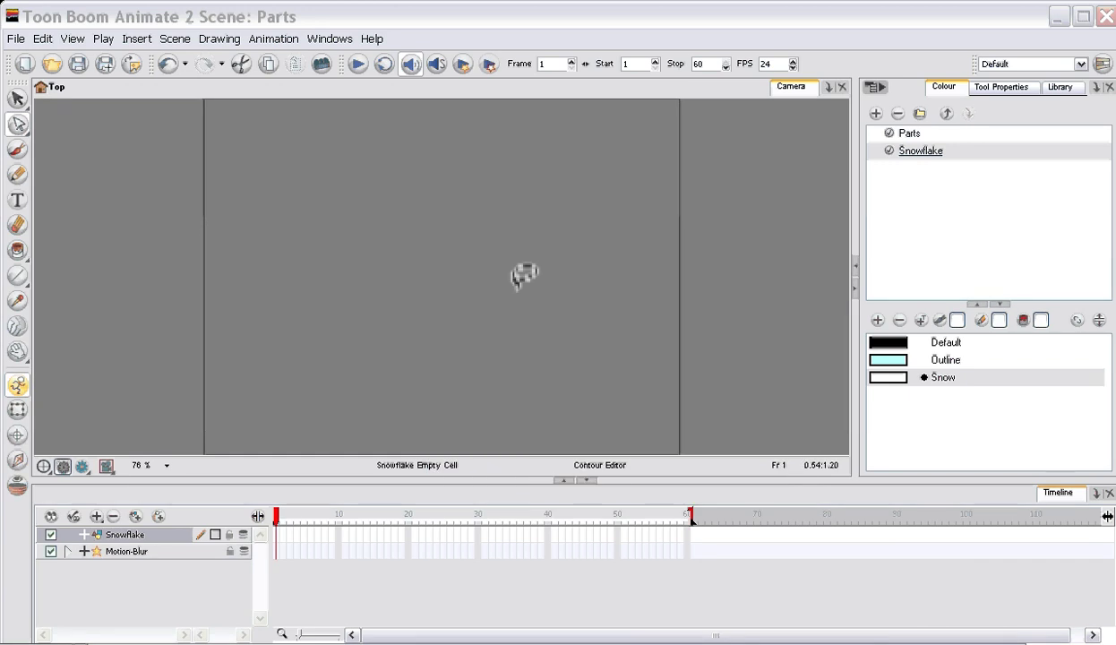
Draw a small circle in the middle of the camera frame with the Ellipse tool in the Outline colour and select it.
left_click(891, 361)
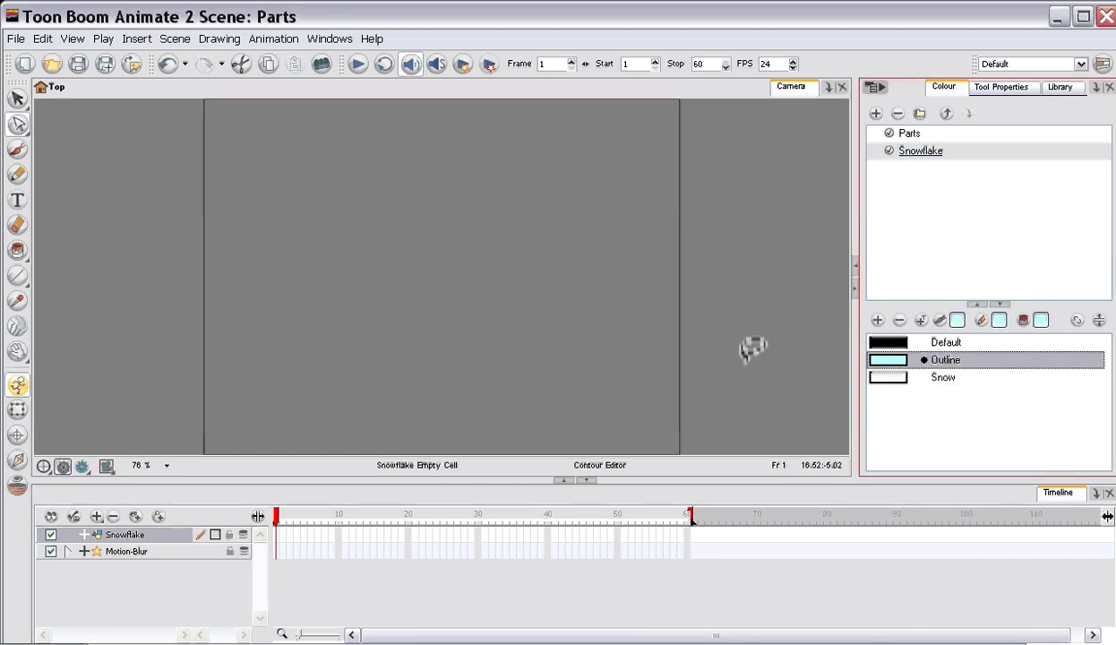
left_click_drag(17, 276, 93, 326)
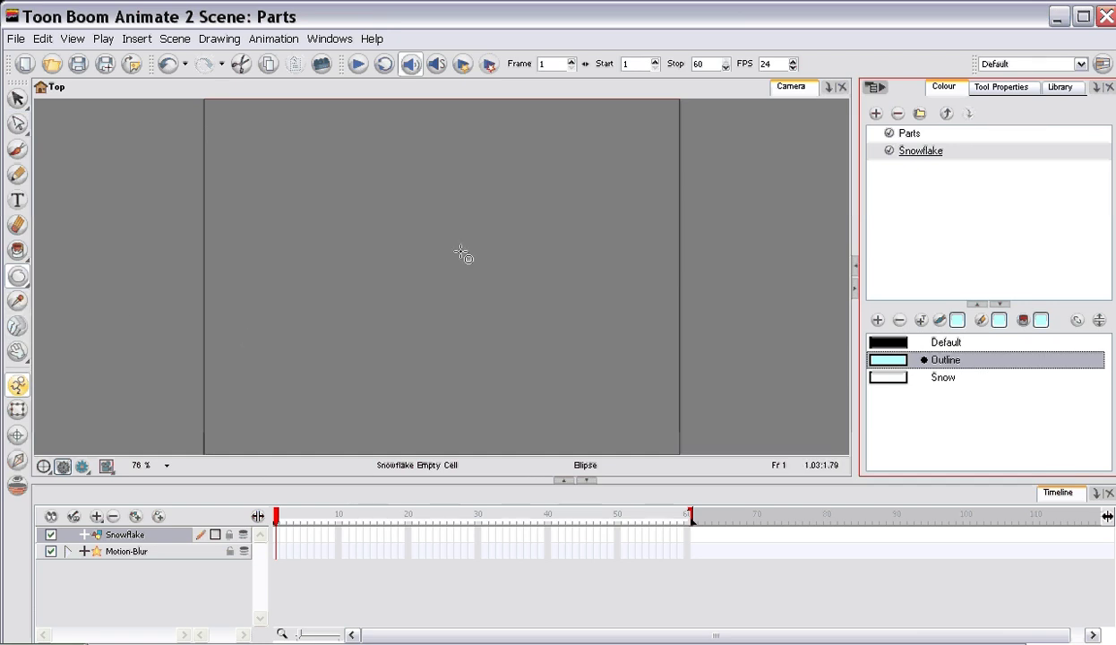
mouse_move(419, 248)
left_mouse_down()
mouse_move(443, 289)
mouse_move(432, 278)
left_mouse_up()
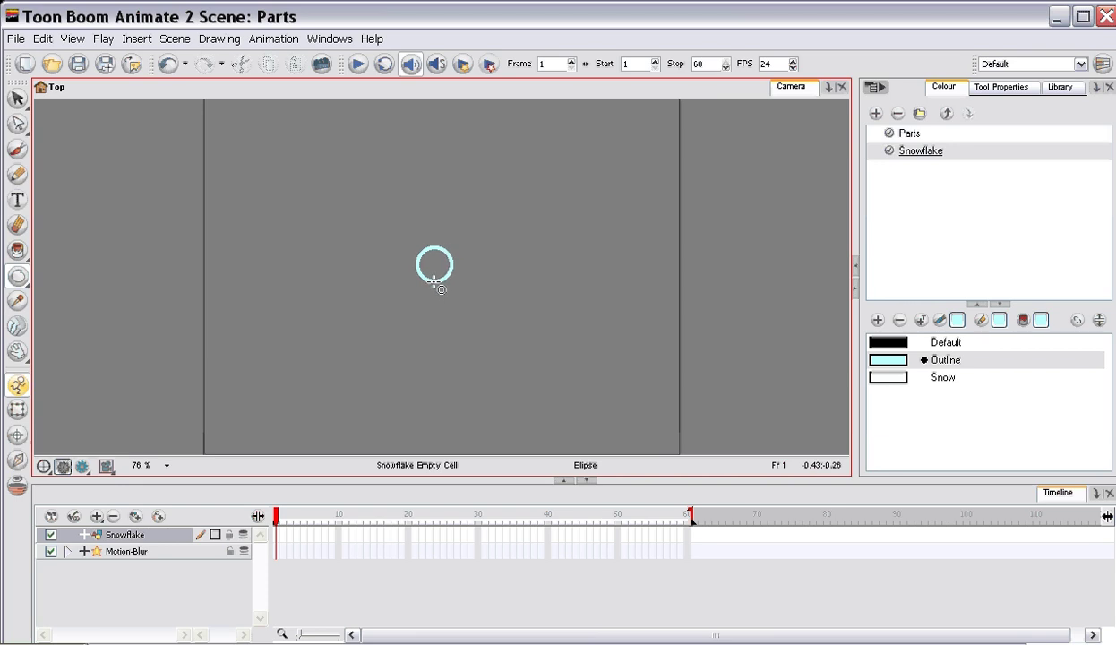
left_click_drag(433, 282, 437, 288)
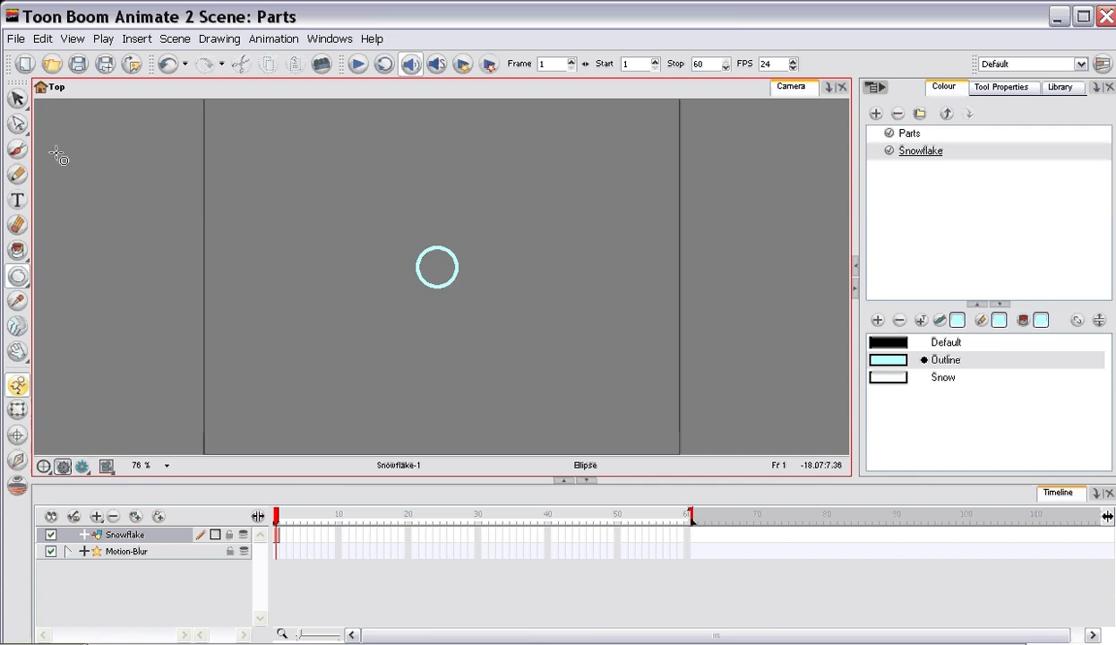
key("alt+s")
left_click(458, 259)
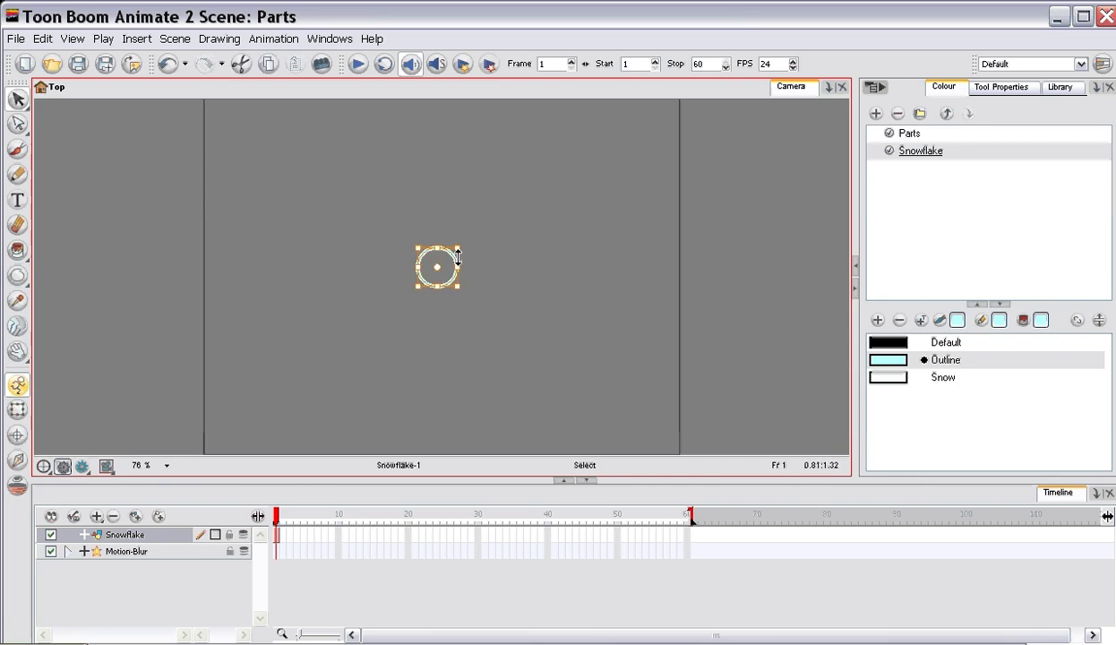
mouse_move(462, 266)
left_mouse_down()
mouse_move(461, 256)
mouse_move(470, 265)
left_mouse_up()
Add eight contour points to the circle, one midway between each pair of existing points.
left_click_drag(17, 350, 25, 376)
left_click_drag(470, 289, 500, 304)
left_click(17, 125)
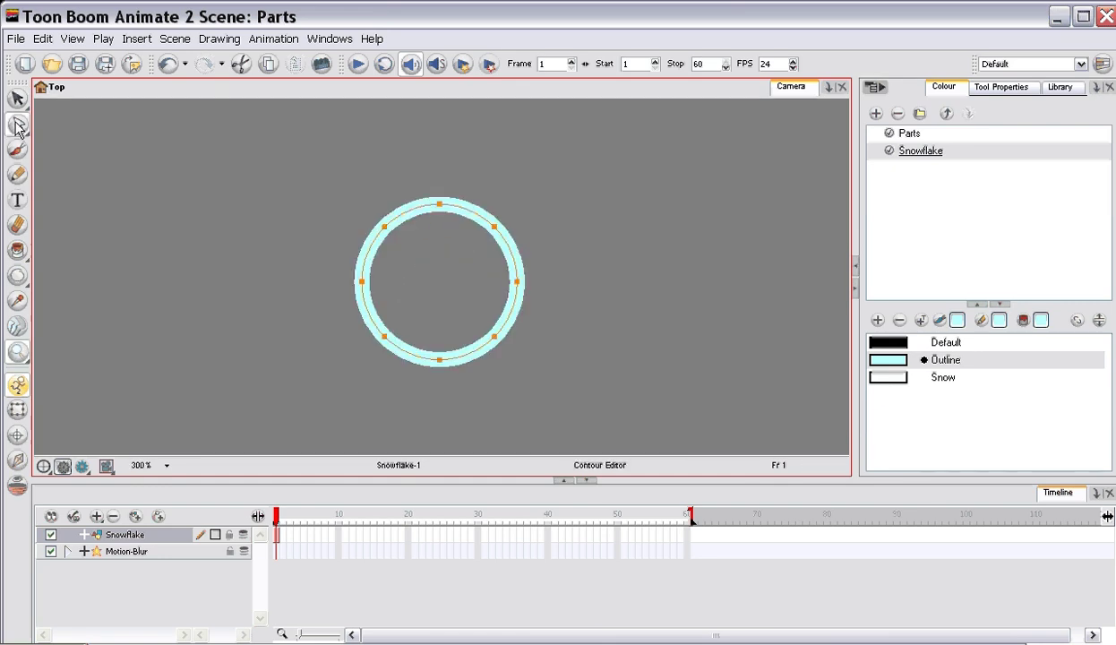
left_click(411, 210)
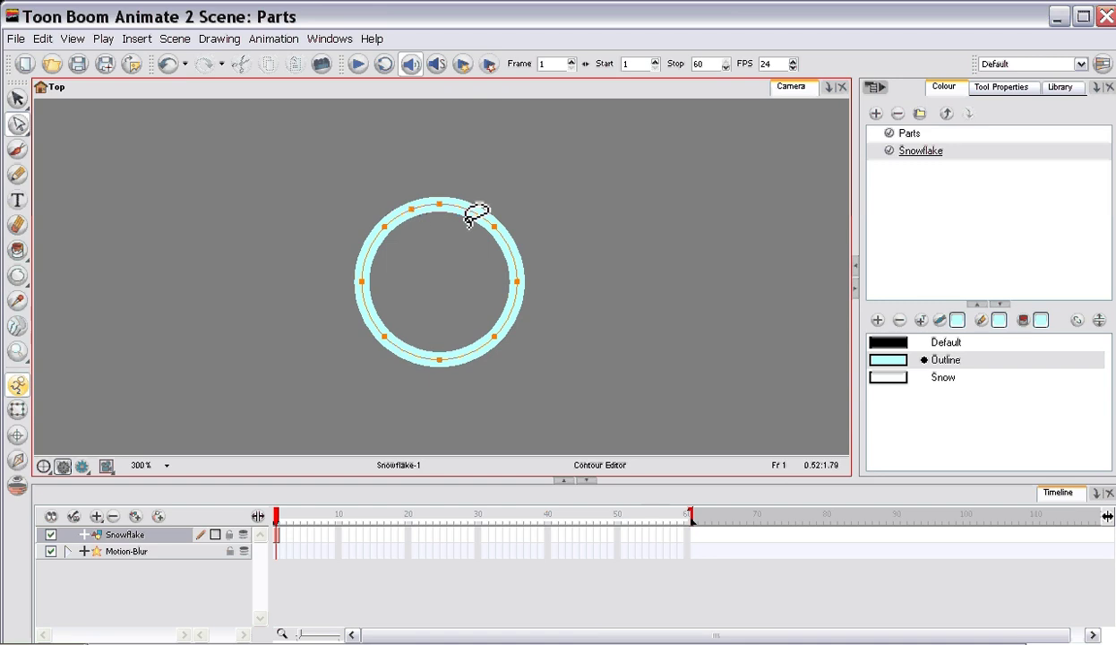
left_click(468, 210)
left_click(510, 249)
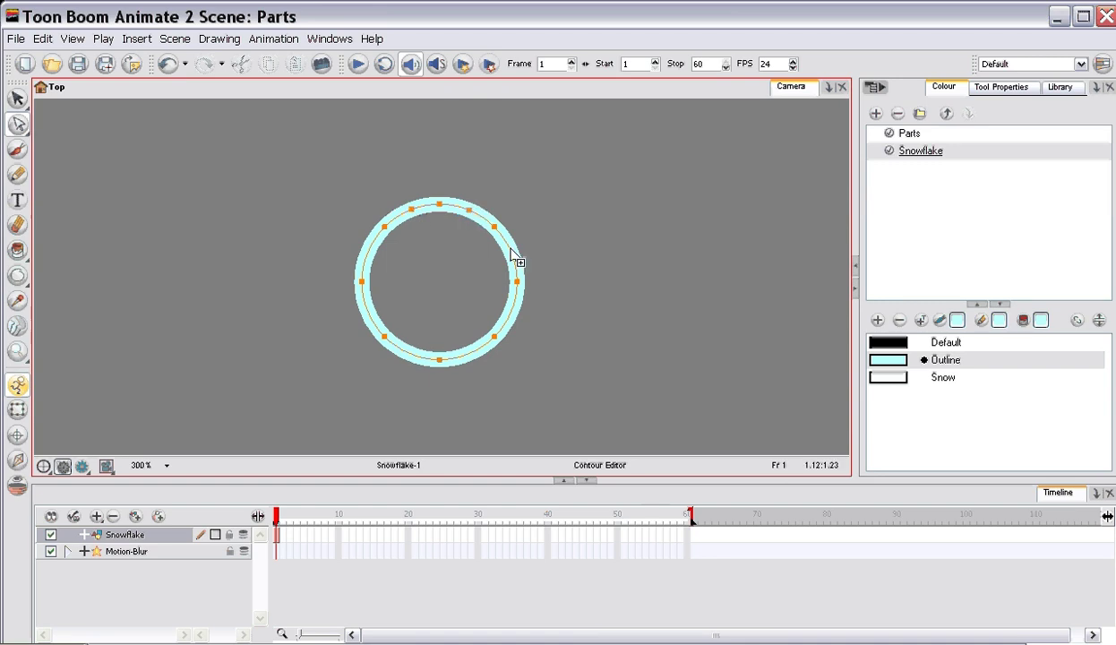
left_click(510, 314)
left_click(468, 354)
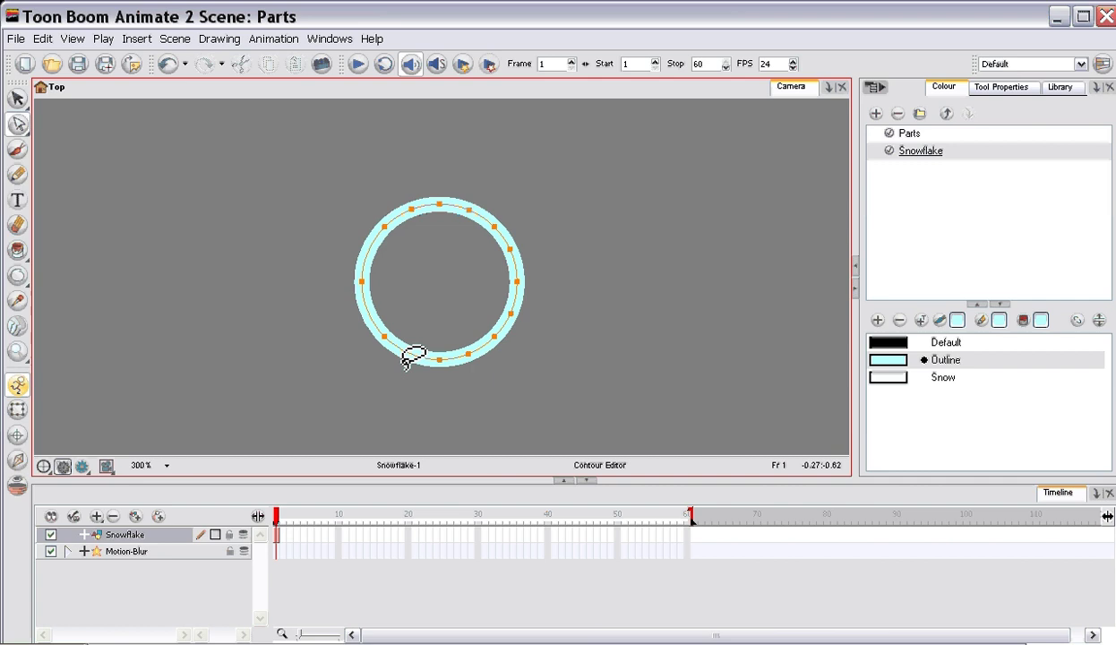
left_click(406, 352)
left_click(407, 353)
left_click(407, 353)
left_click(368, 314)
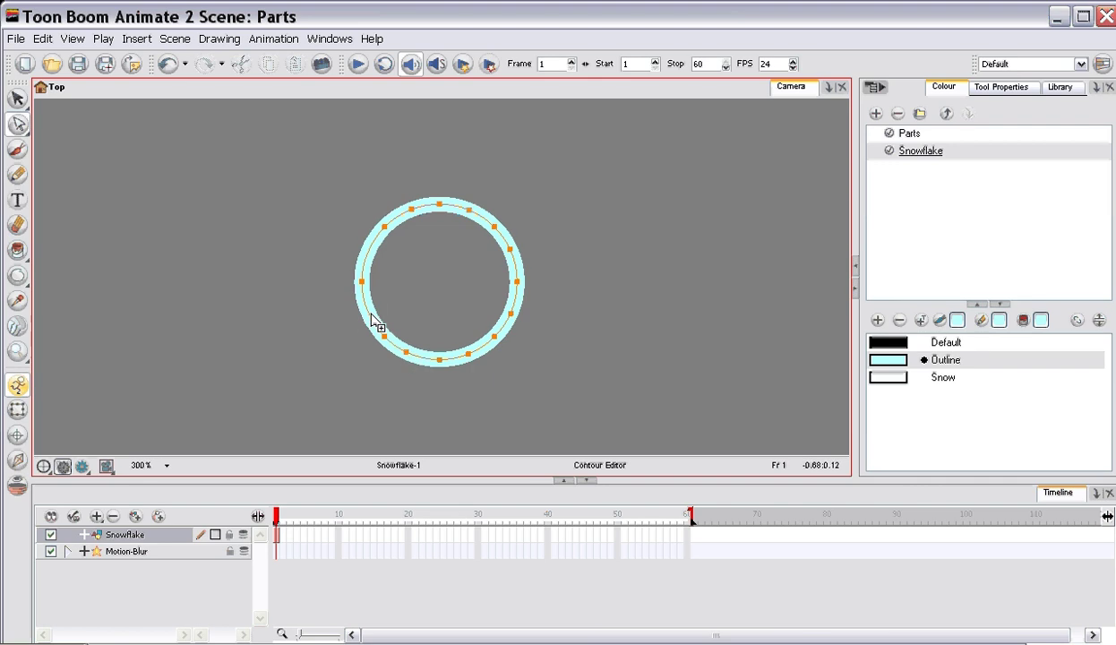
left_click(368, 251)
Pull the eight added contour points inward to reshape the circle into an eight-pointed snowflake.
left_click_drag(369, 250, 387, 257)
left_click_drag(434, 208, 506, 260)
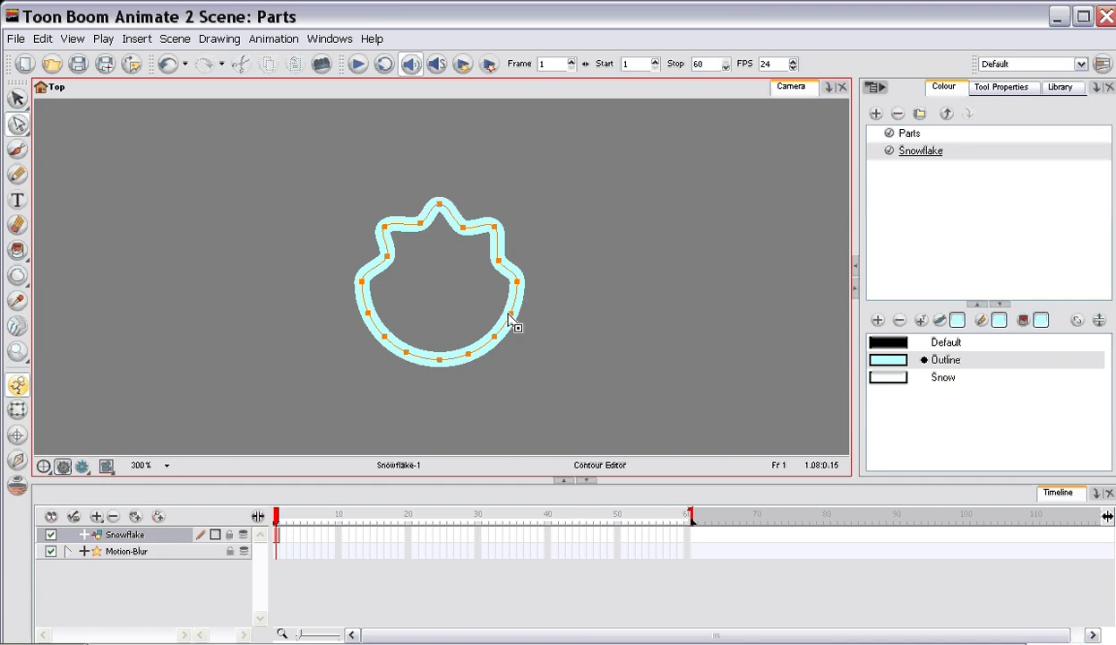
left_click_drag(512, 321, 494, 308)
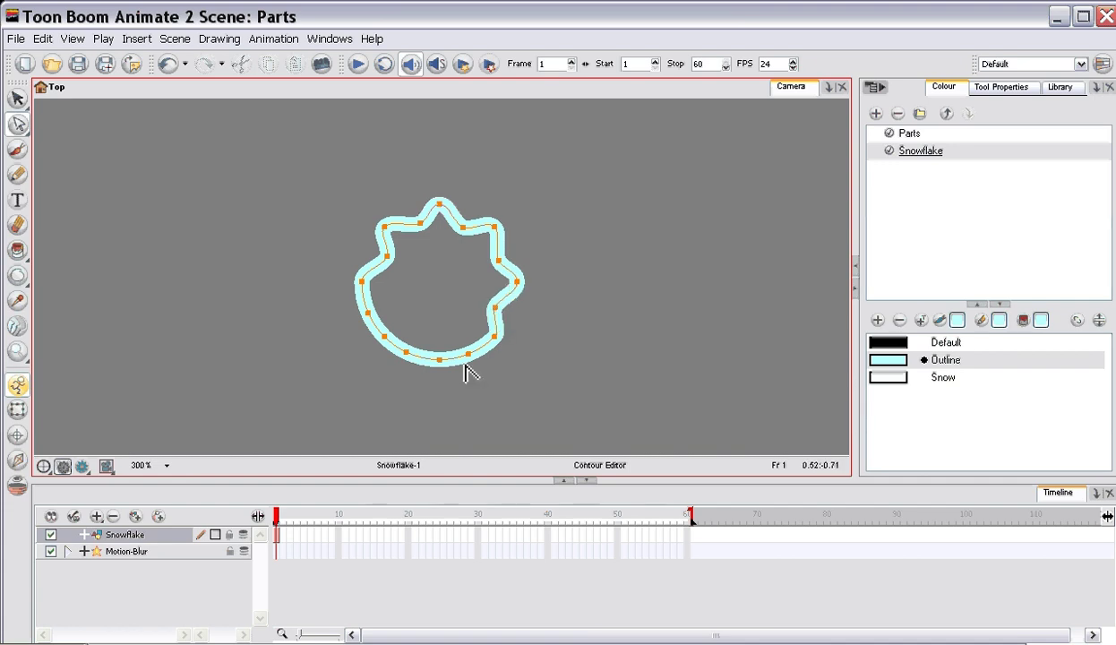
left_click_drag(468, 356, 383, 309)
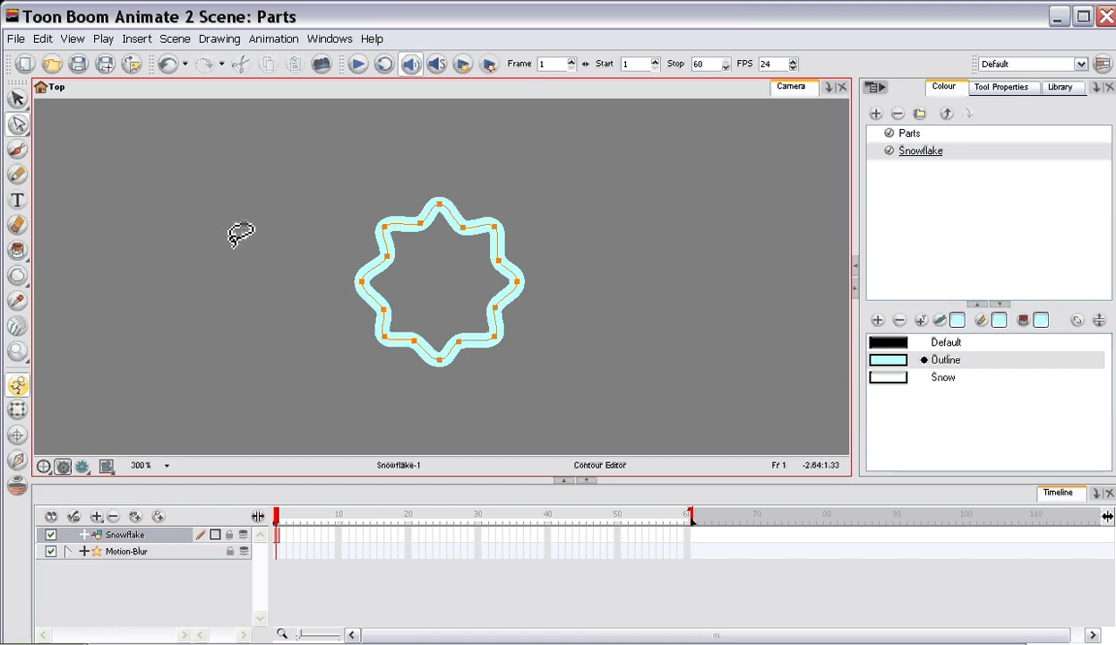
Fill the inside of the snowflake outline with the Snow colour using the Paint tool.
left_click(870, 378)
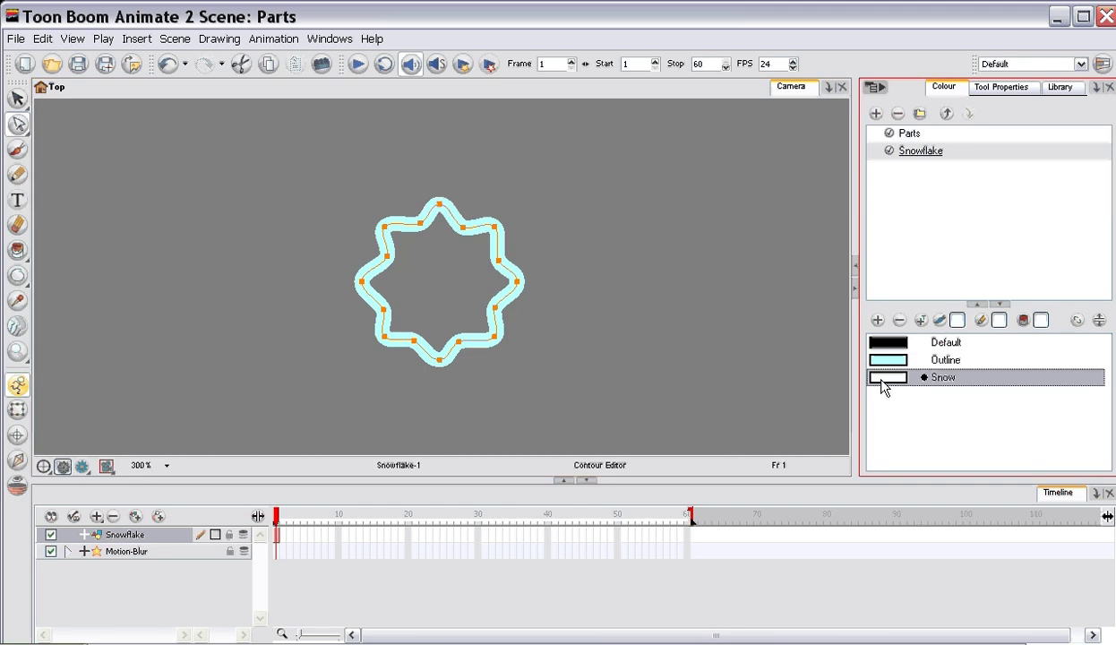
left_click(18, 250)
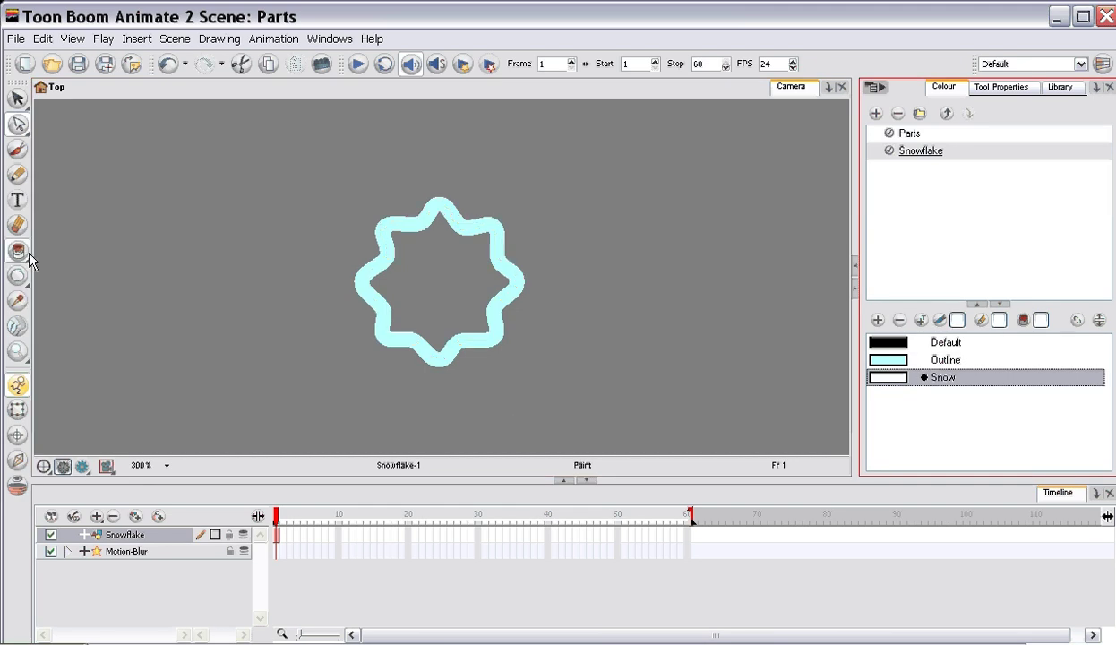
left_click(402, 277)
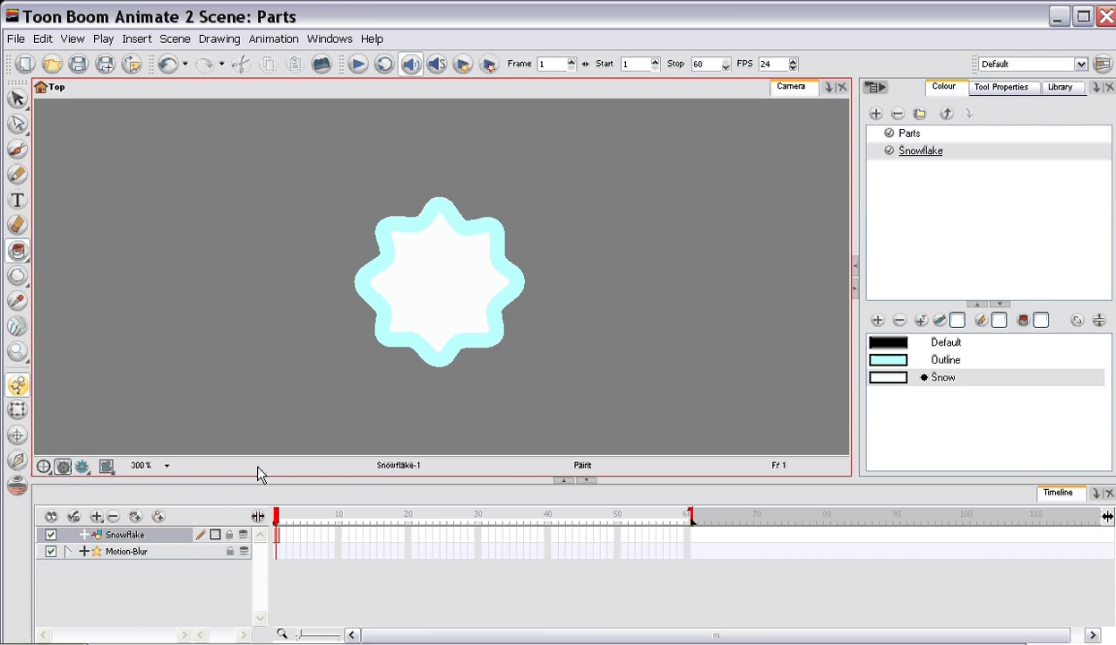
Add a new drawing layer named Dots, lock the Snowflake layer and make Dots the active layer.
left_click(97, 517)
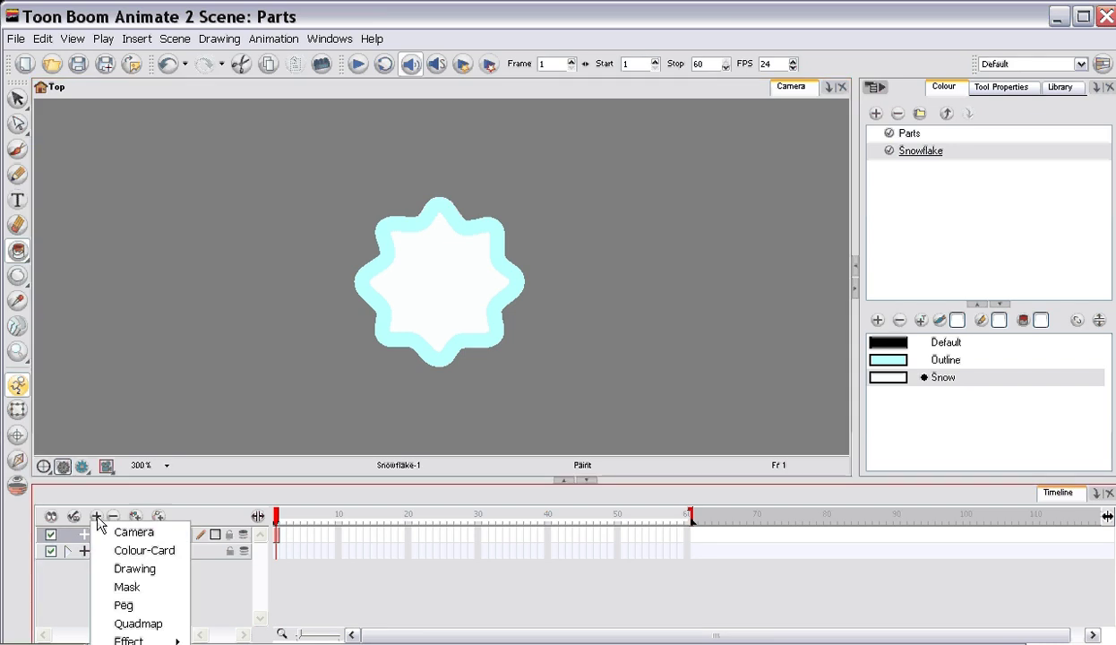
left_click(143, 576)
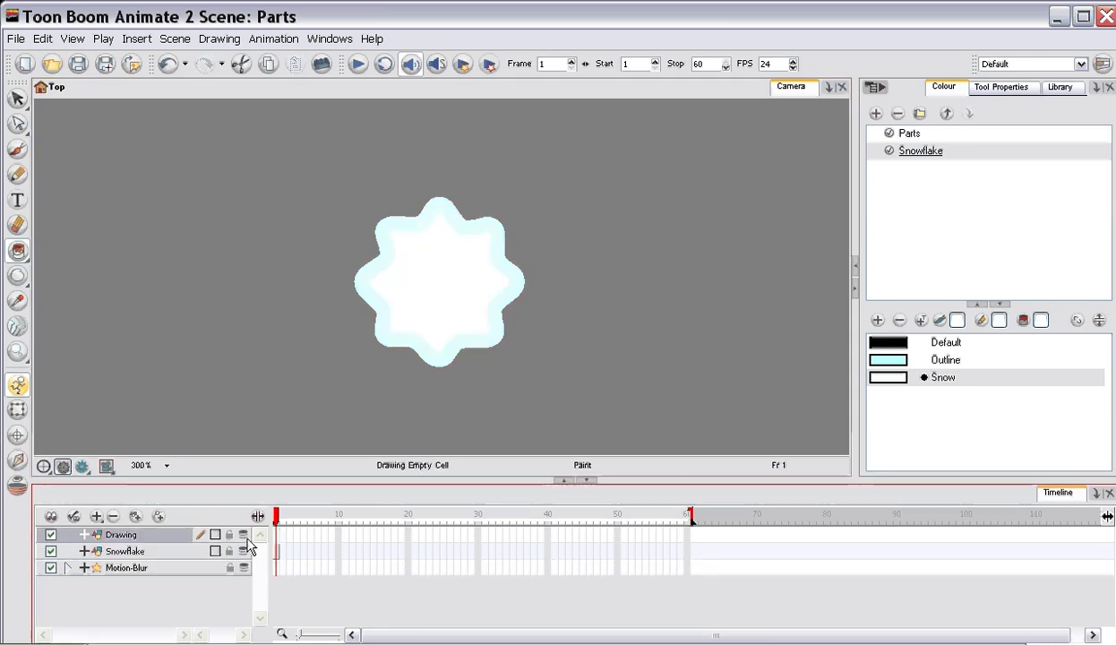
double_click(133, 536)
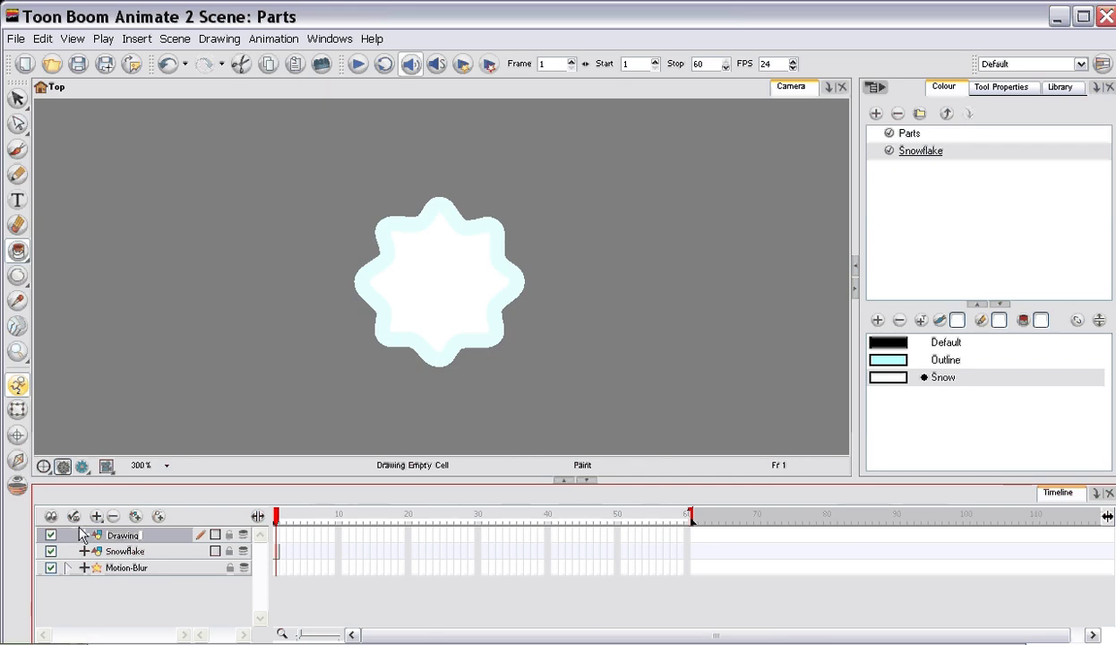
type("Dots")
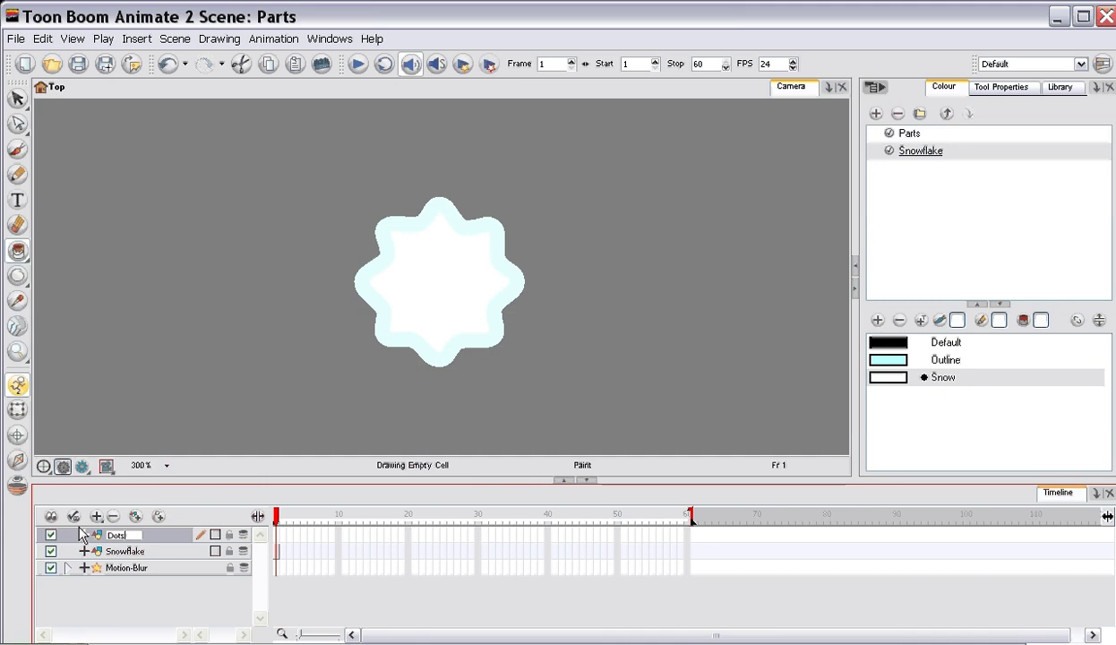
key("Return")
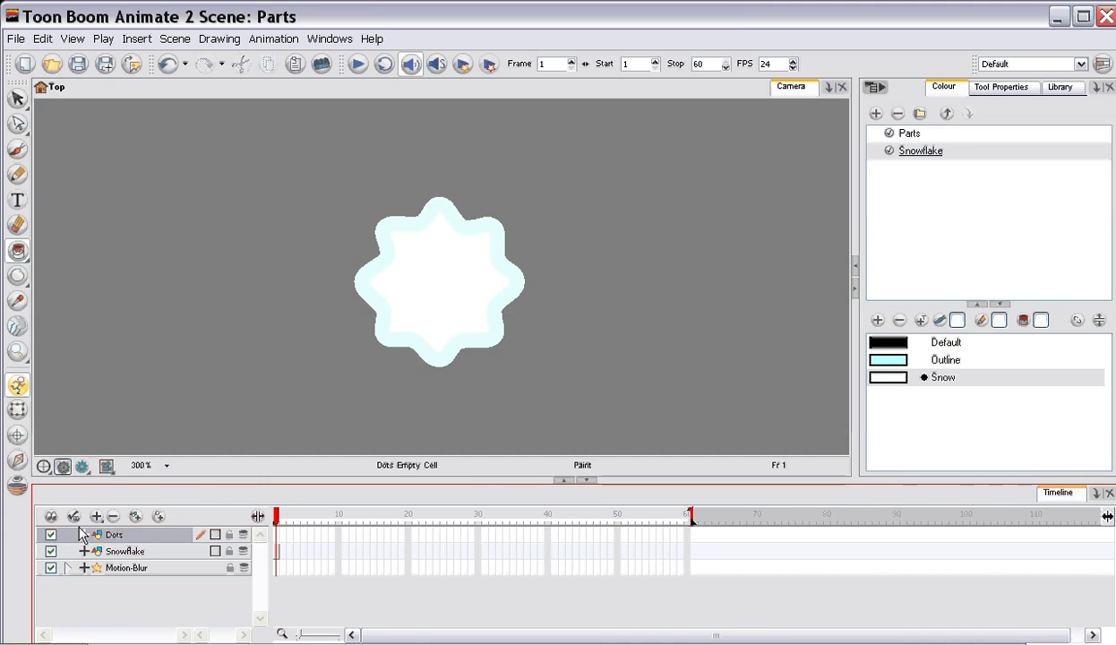
left_click(224, 551)
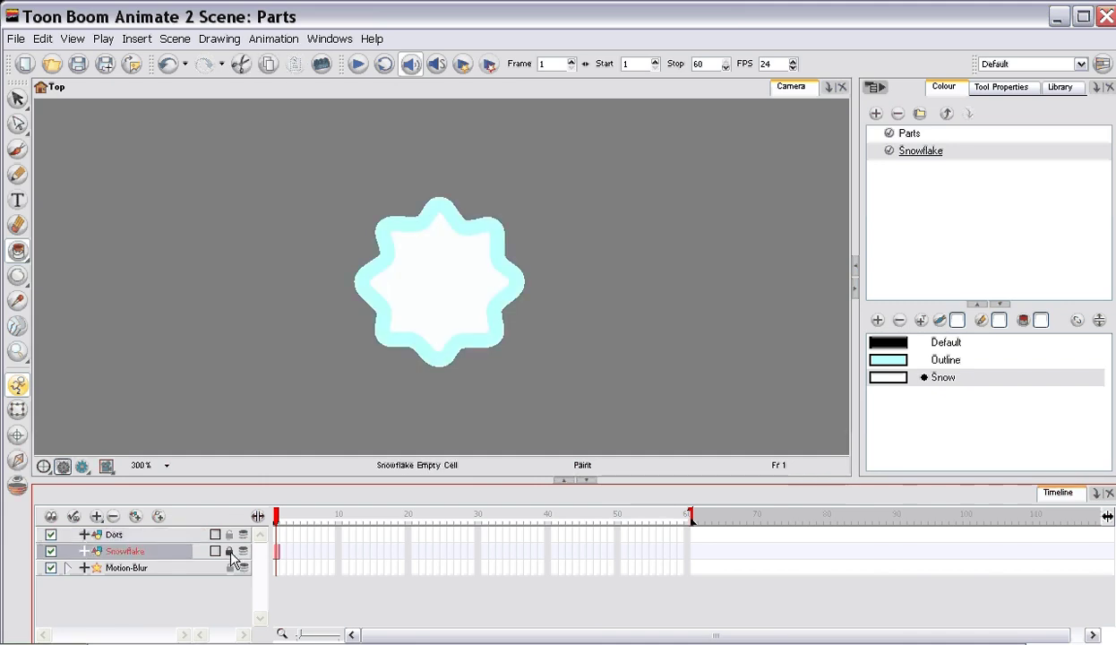
left_click(143, 535)
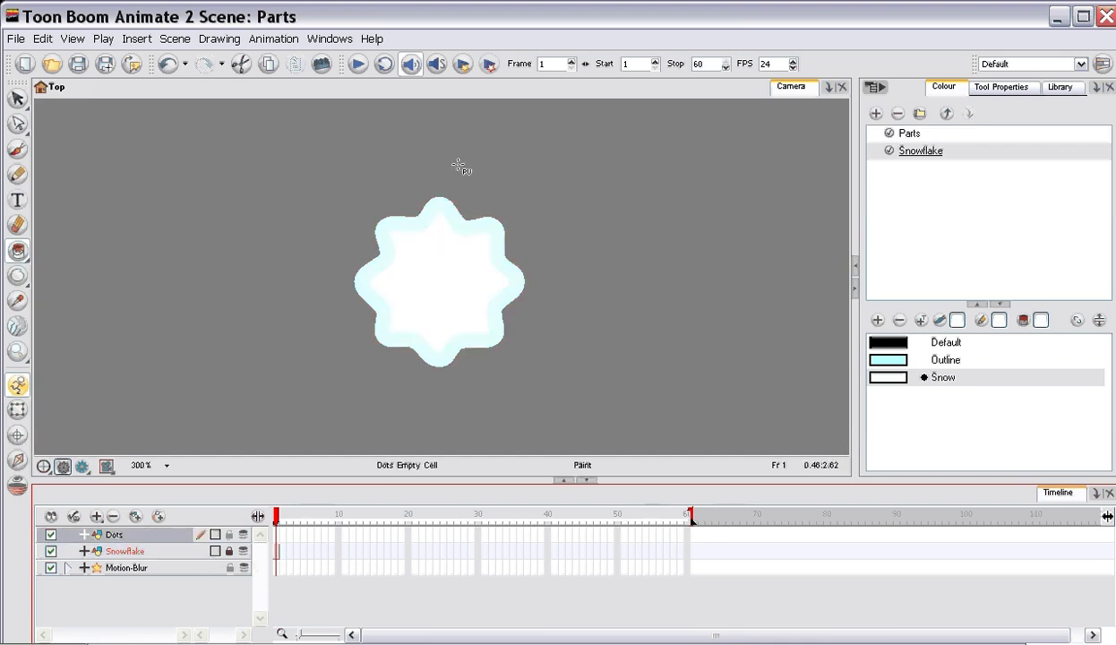
Scatter nine dots across the snowflake and the area around it with the Pencil at size 20 in the Default colour.
left_click(168, 465)
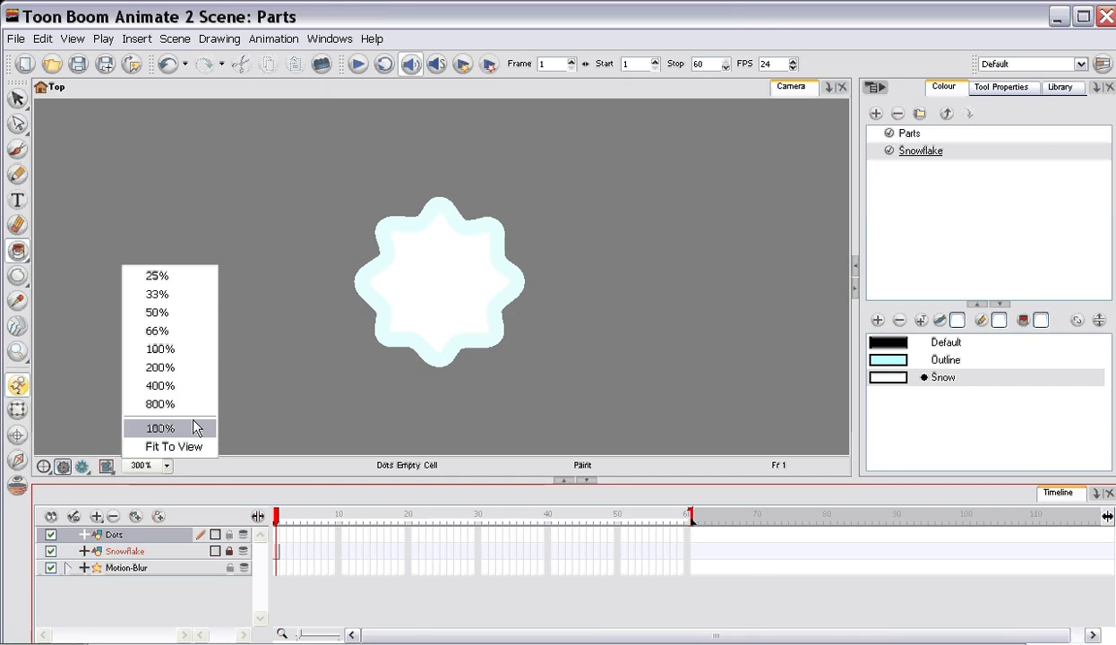
left_click(170, 368)
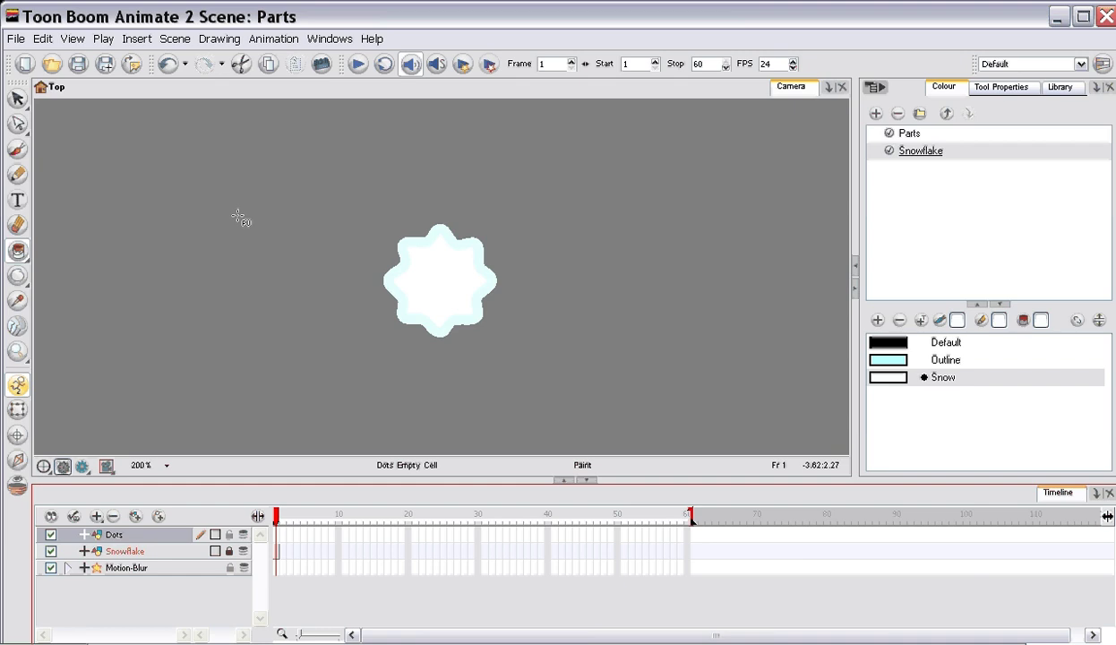
left_click(886, 342)
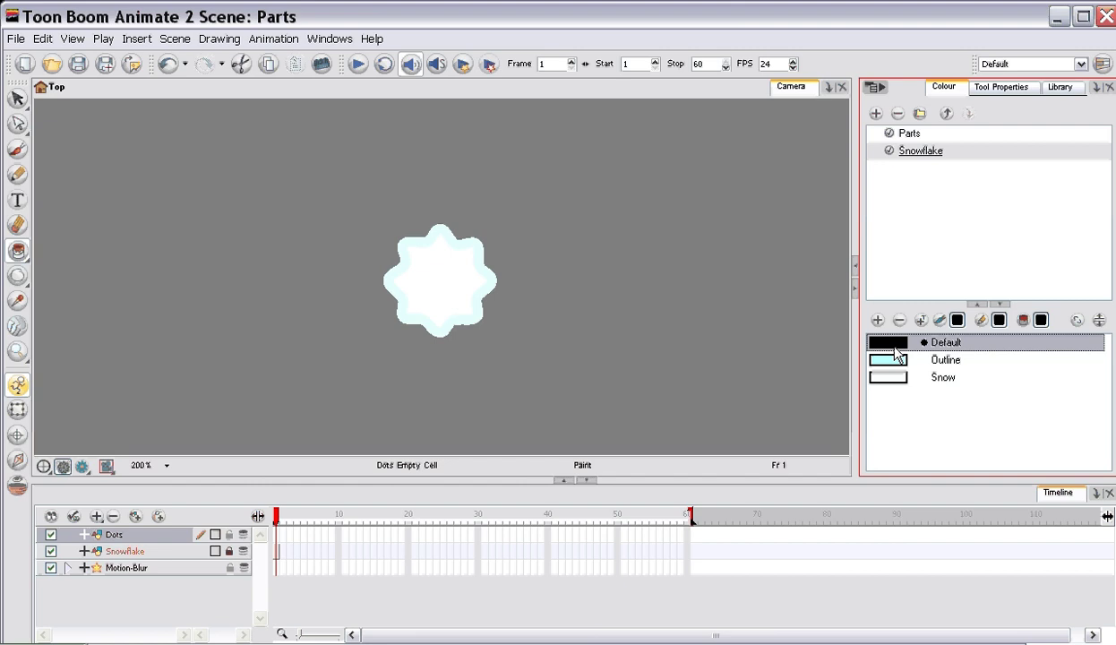
left_click(17, 174)
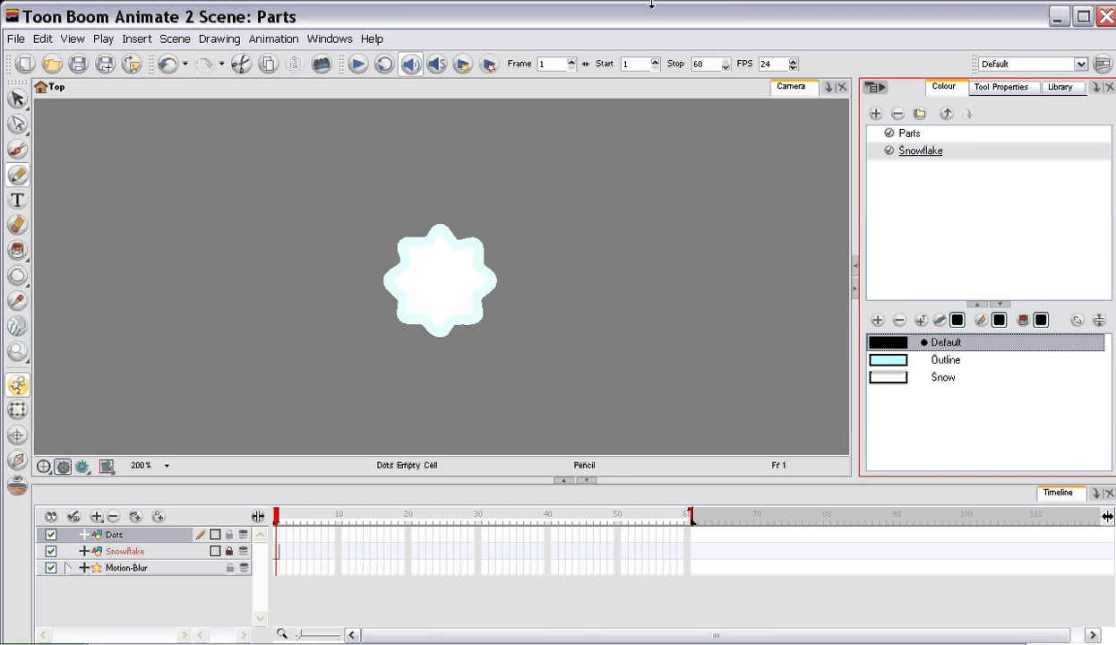
left_click(1000, 87)
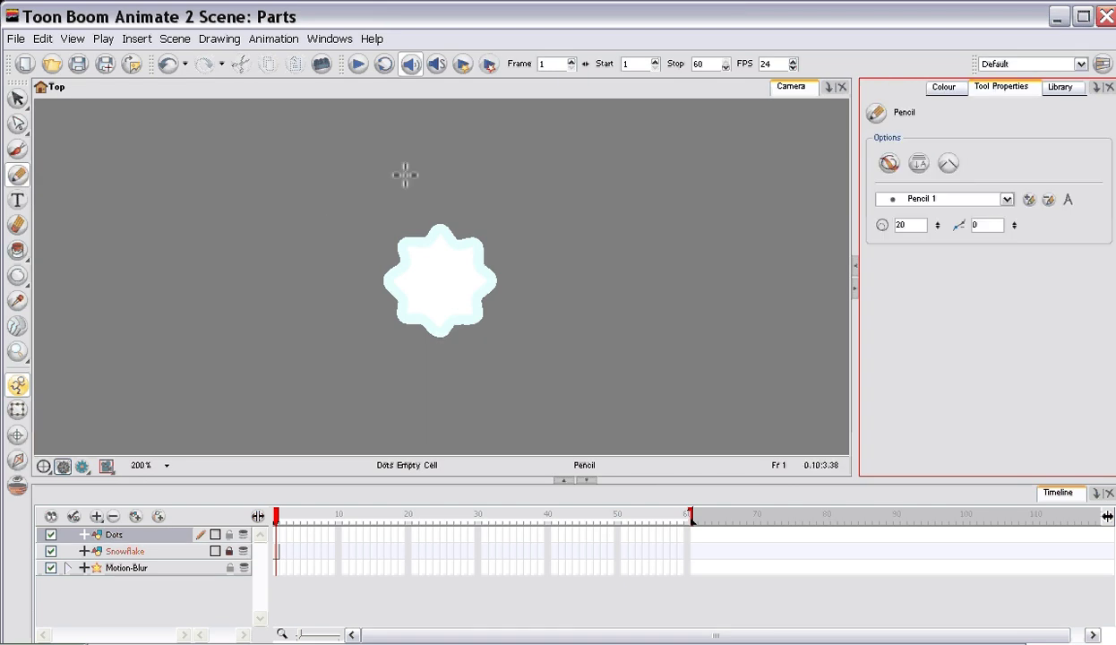
left_click(321, 211)
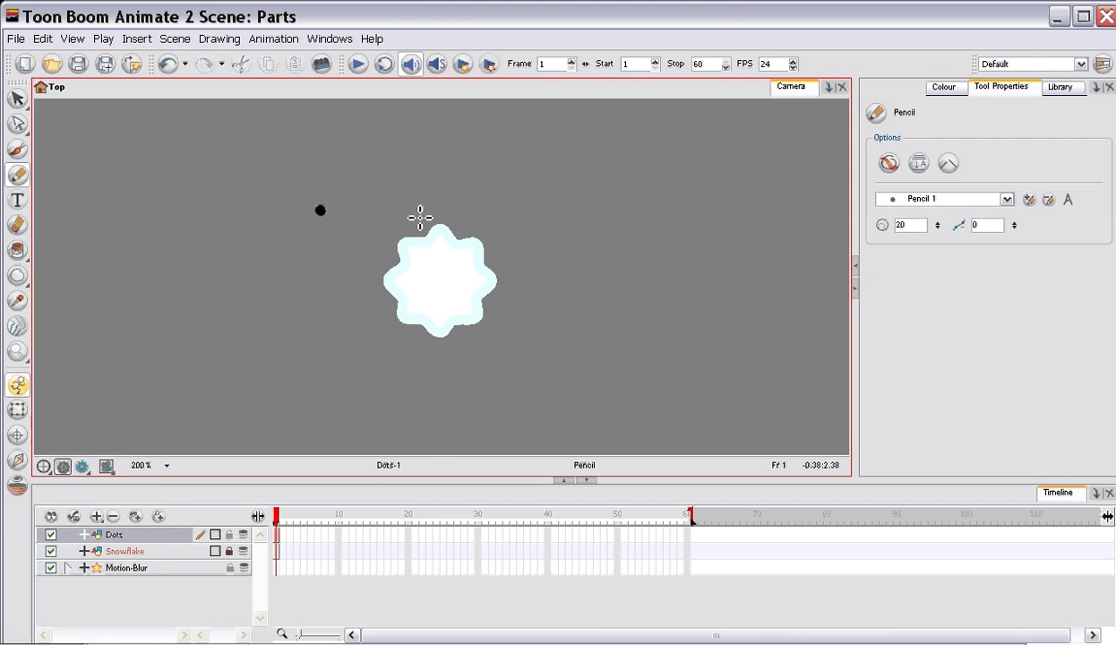
left_click(492, 201)
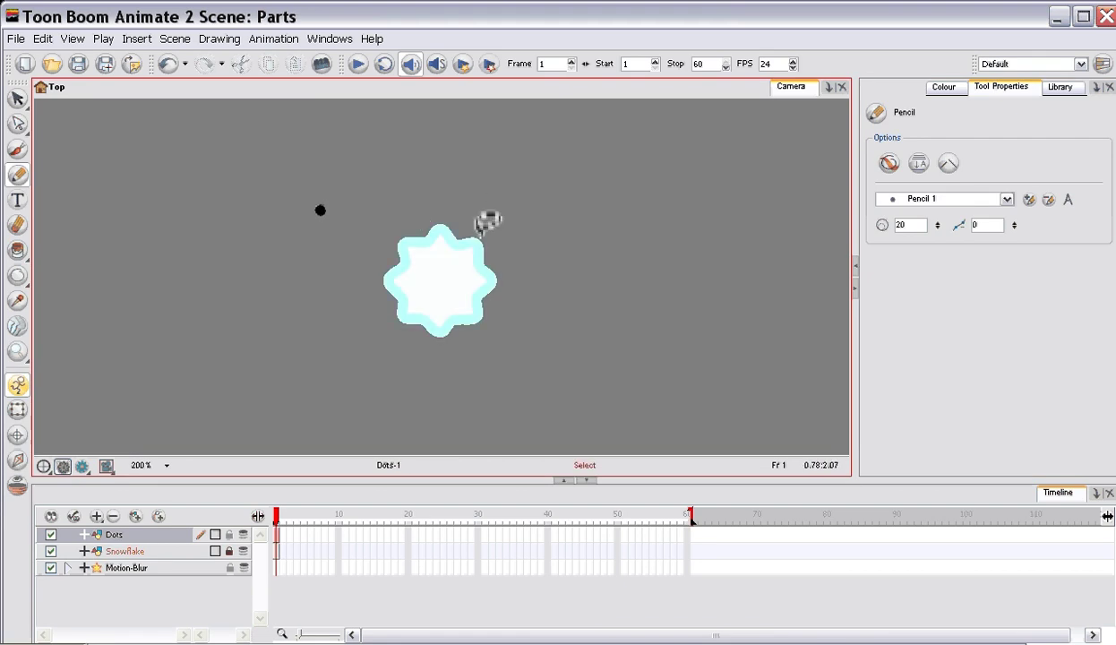
left_click(507, 214)
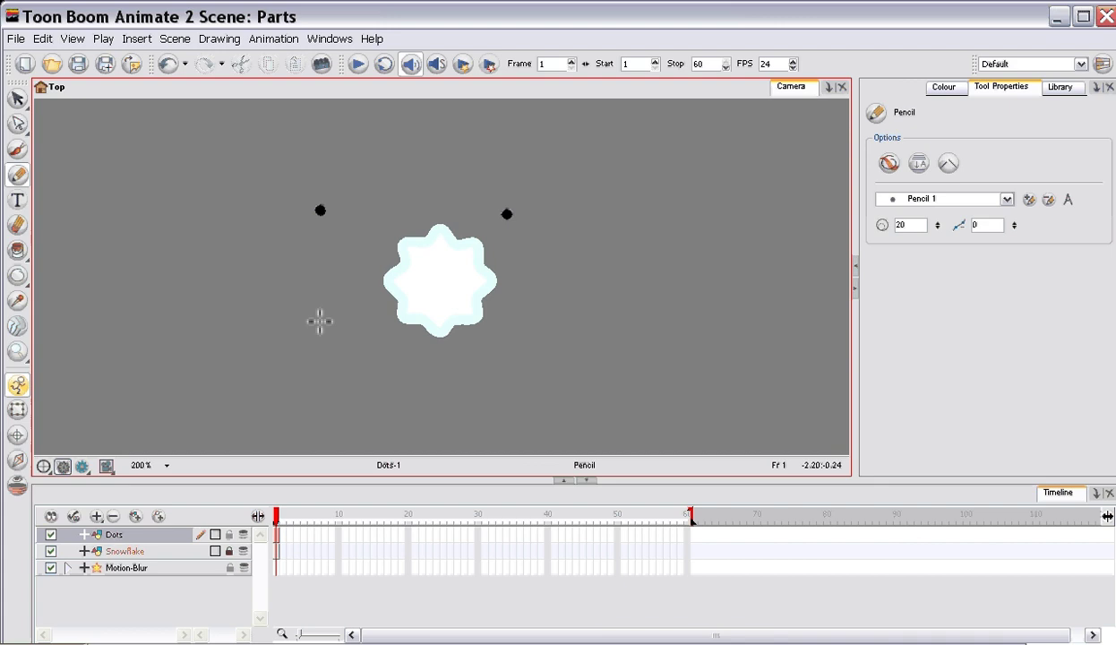
left_click(313, 315)
left_click(570, 406)
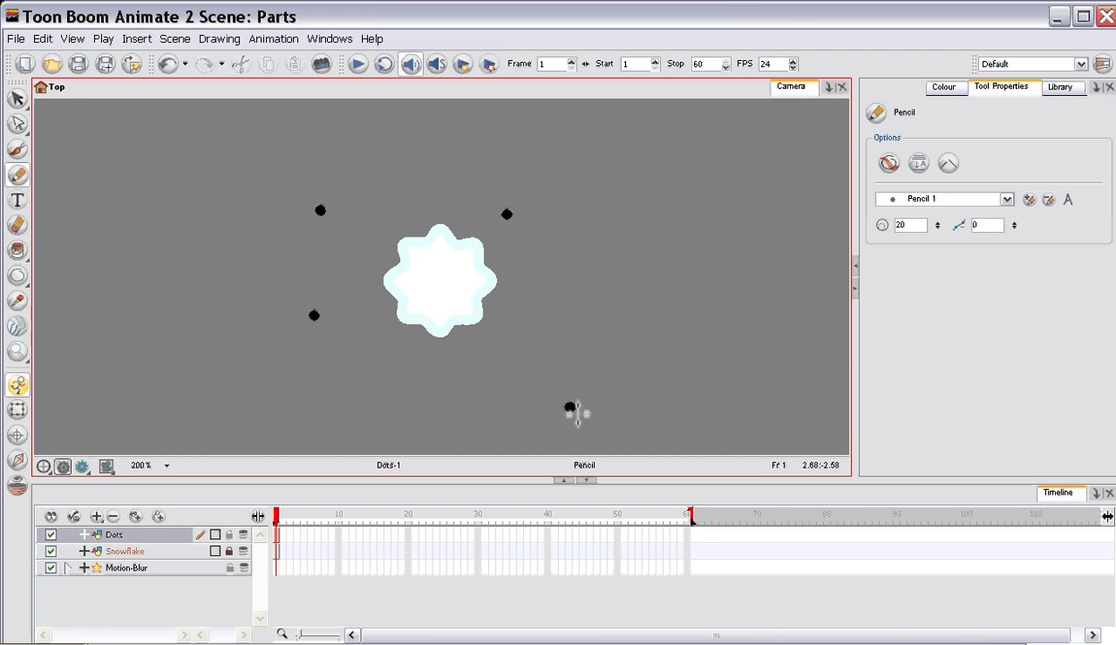
left_click(626, 251)
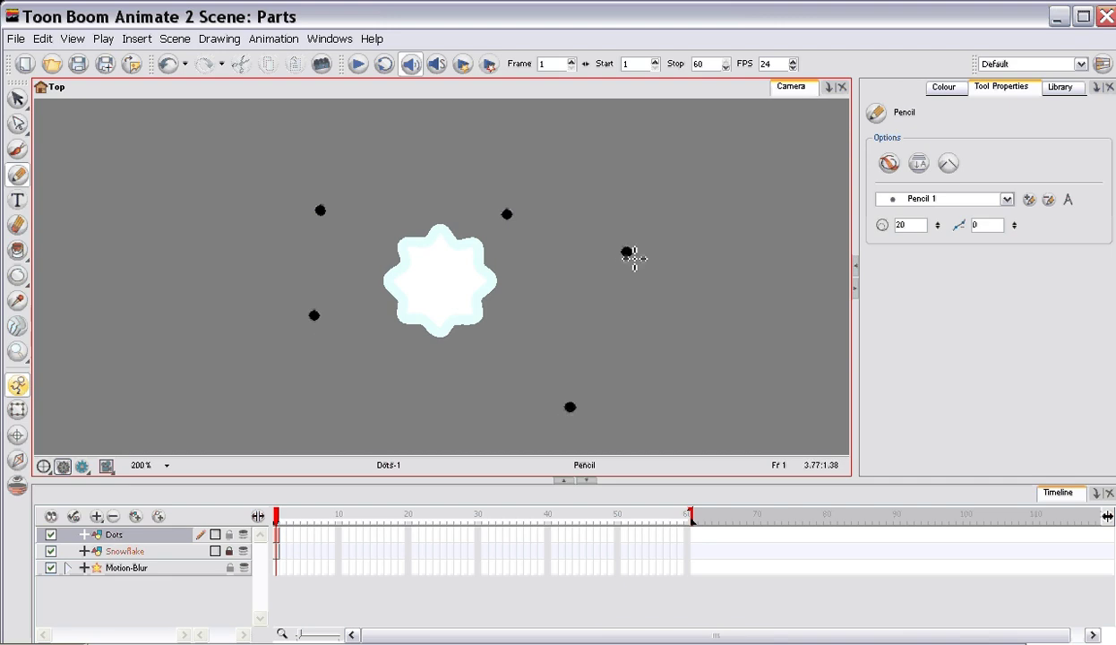
left_click(443, 294)
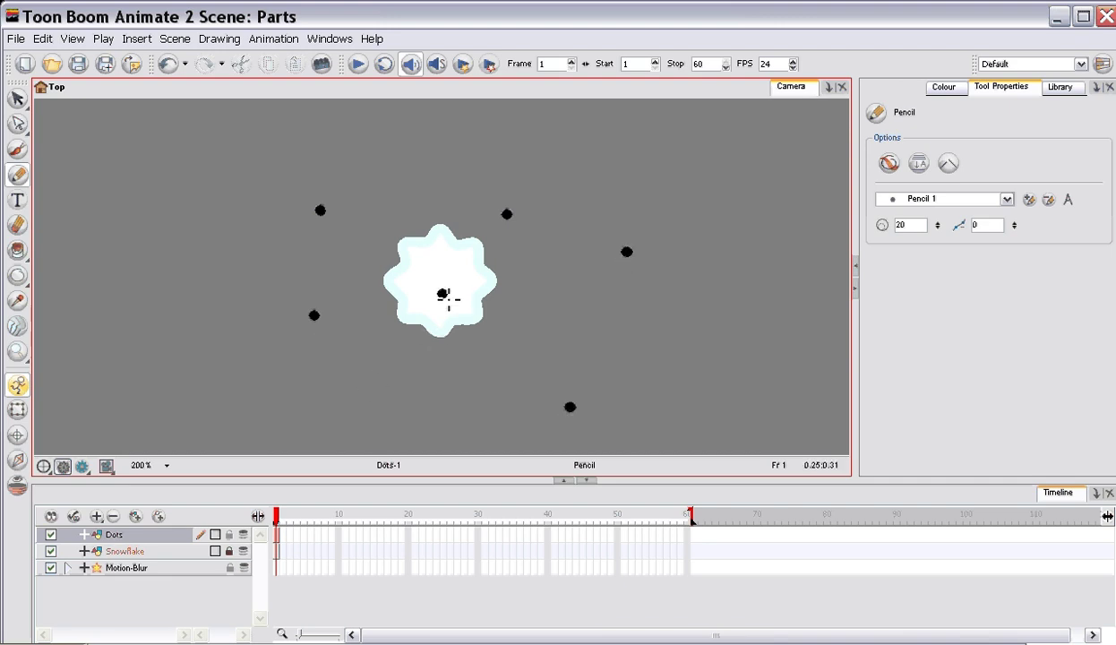
left_click(214, 377)
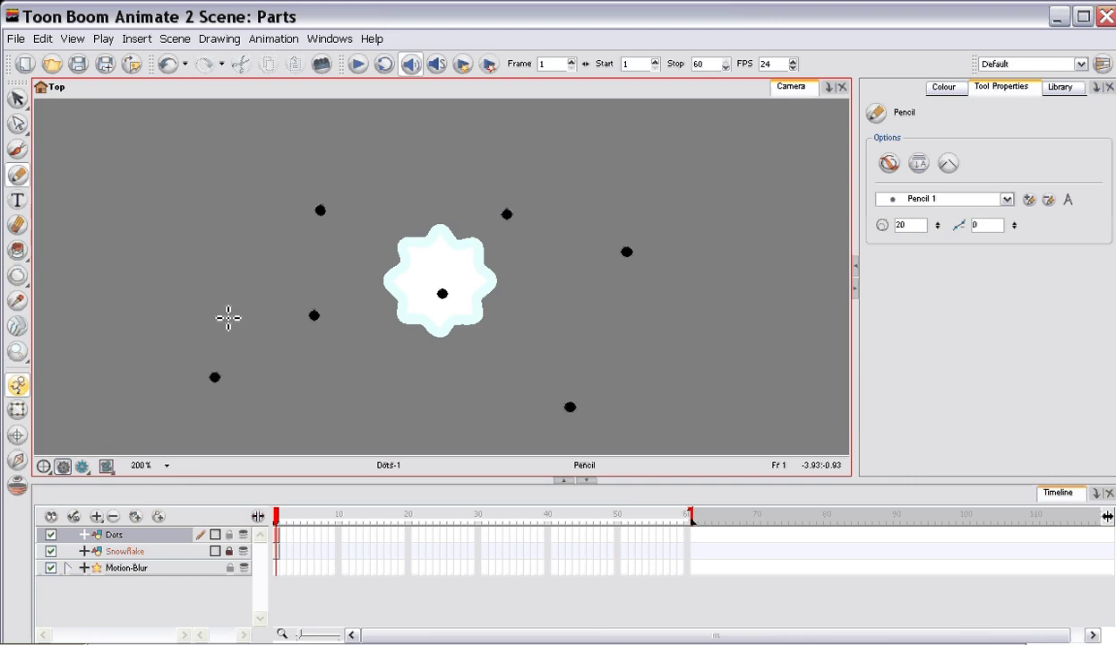
left_click(242, 150)
left_click(541, 125)
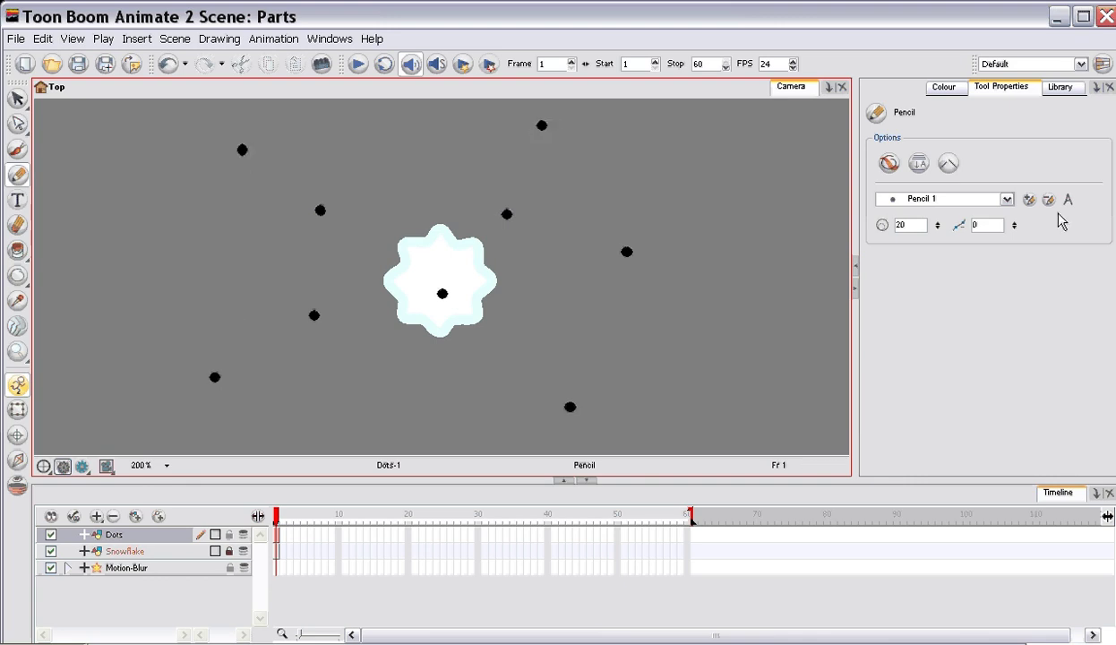
Set the Pencil size to 12 and add eight smaller dots in the gaps around the snowflake.
left_click_drag(909, 223, 878, 223)
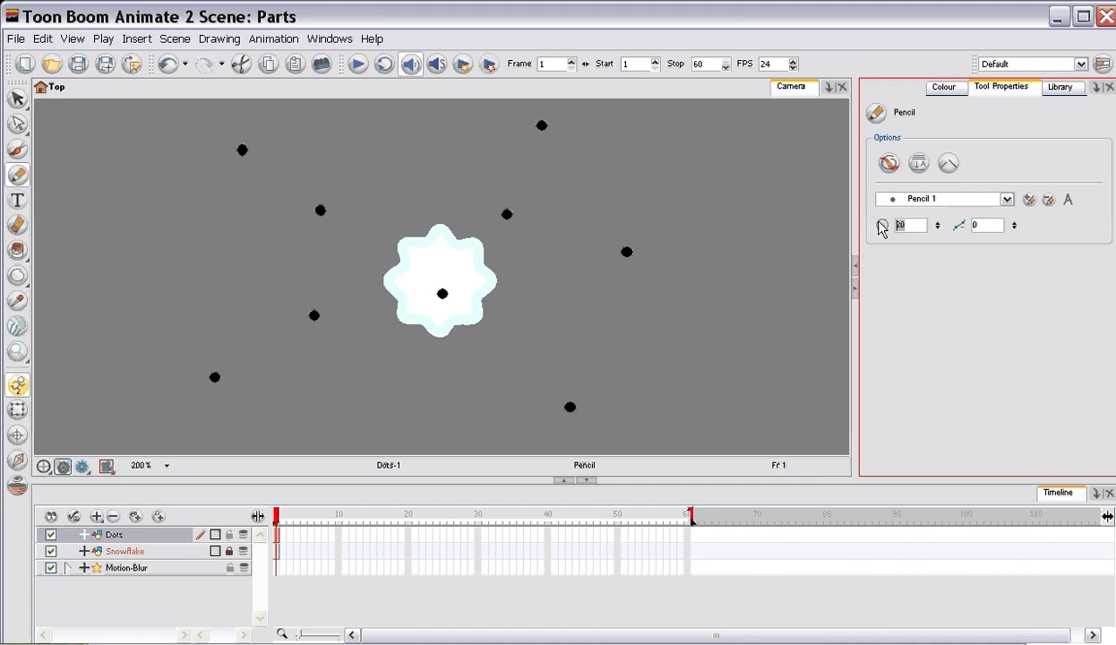
type("12")
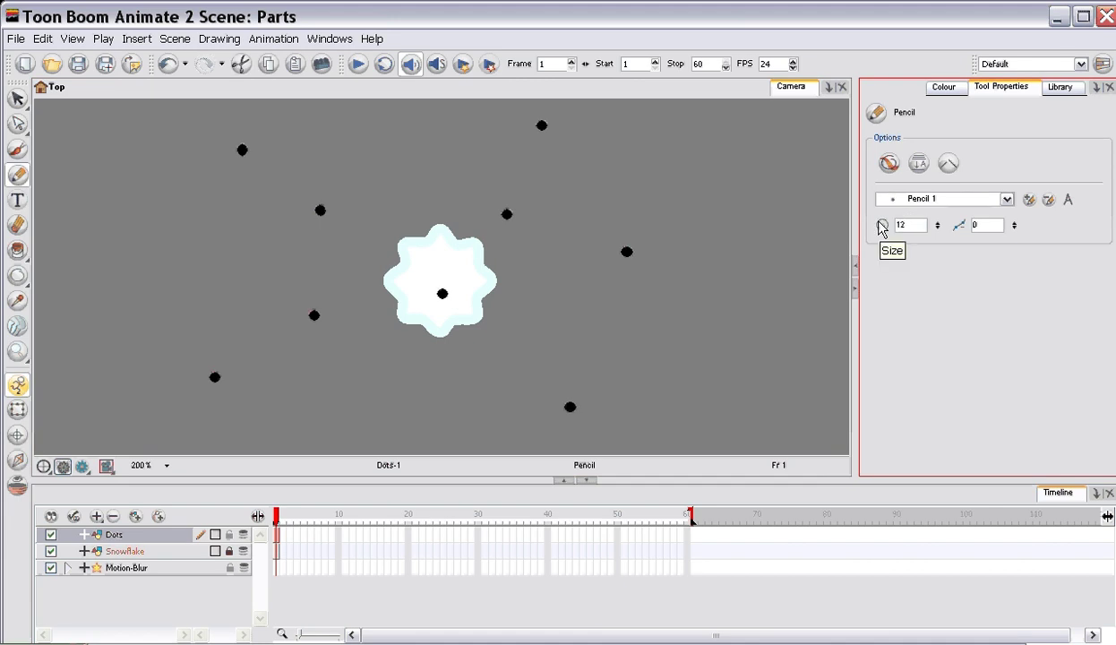
left_click(401, 154)
left_click(558, 185)
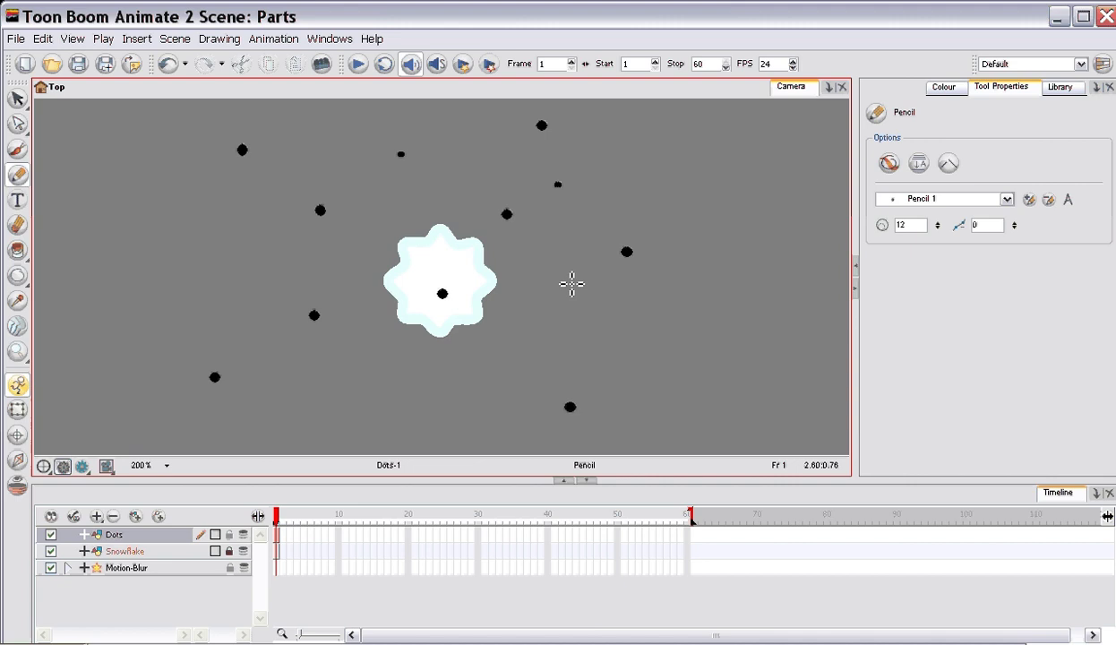
left_click(564, 277)
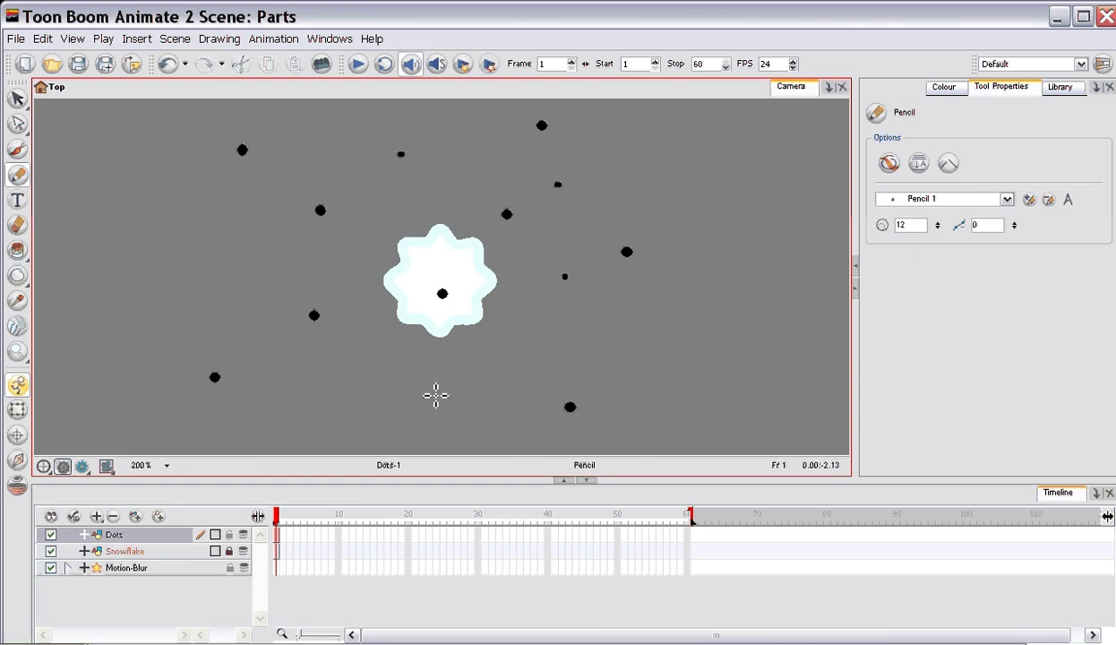
left_click(430, 390)
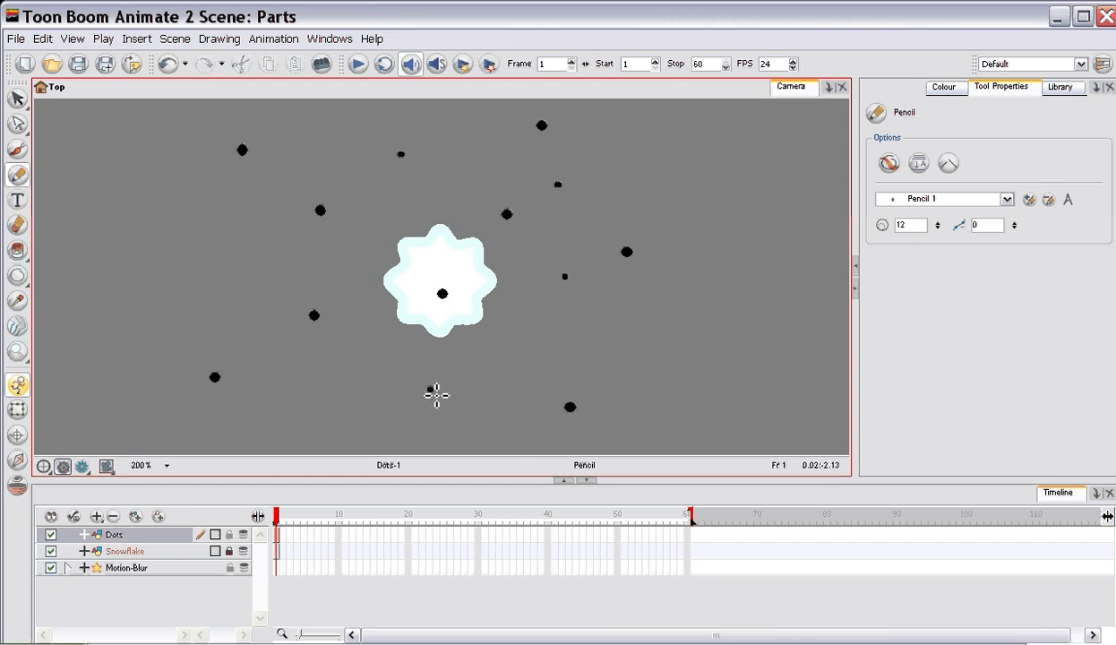
left_click(310, 369)
left_click(233, 258)
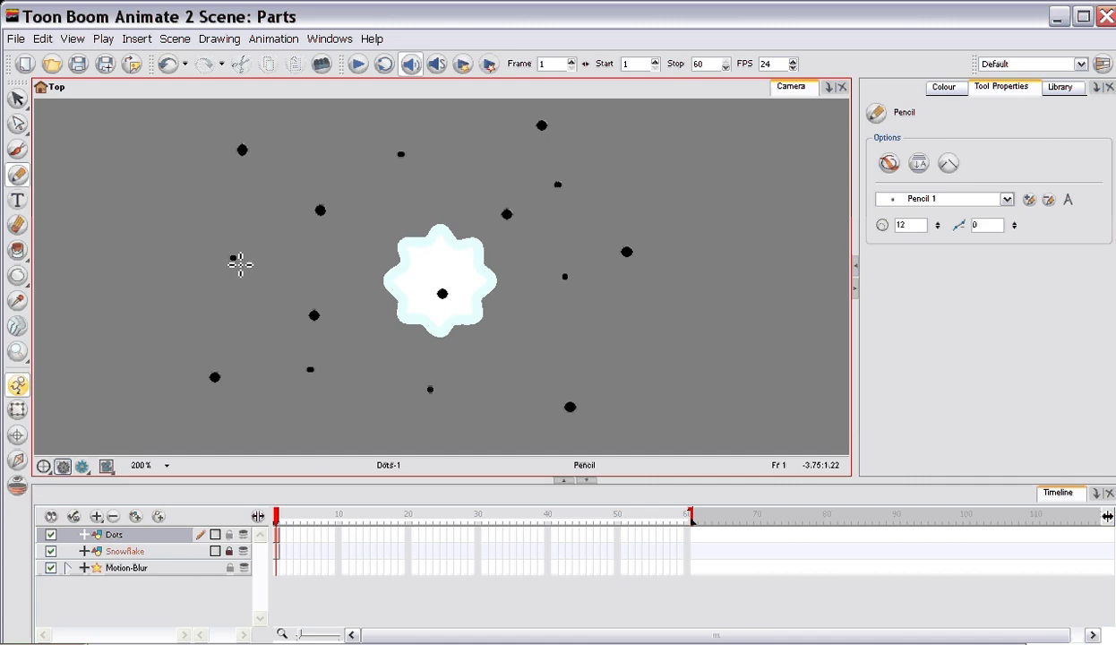
left_click(315, 152)
left_click(480, 142)
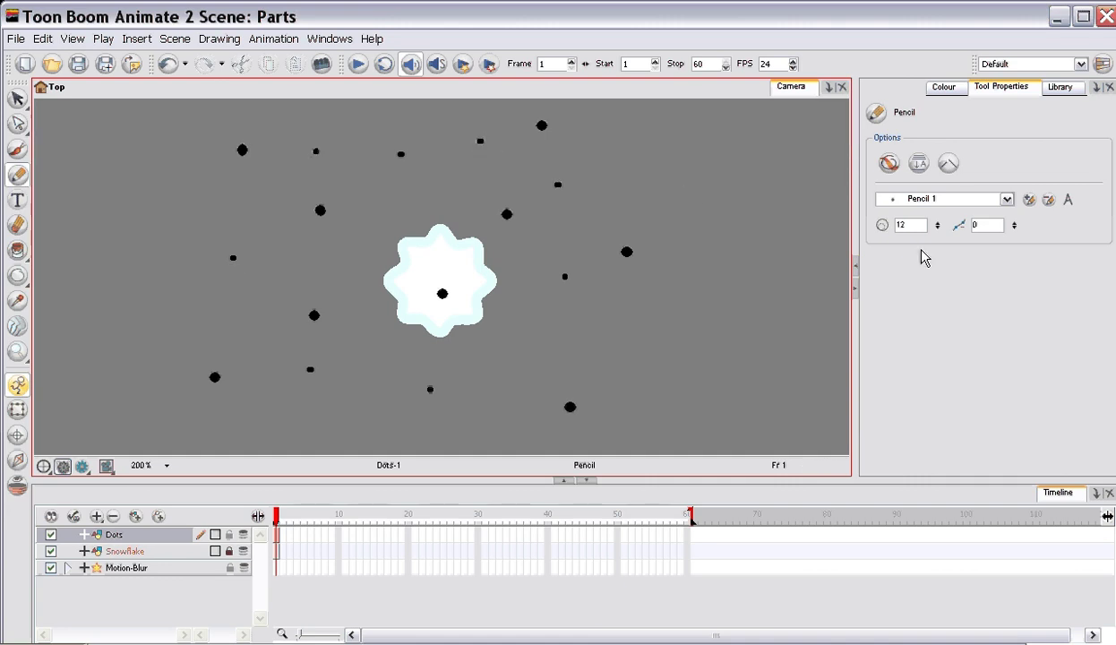
Set the Pencil size to 5 and scatter seven tiny dots between the existing ones.
left_click_drag(914, 225, 877, 229)
type("5")
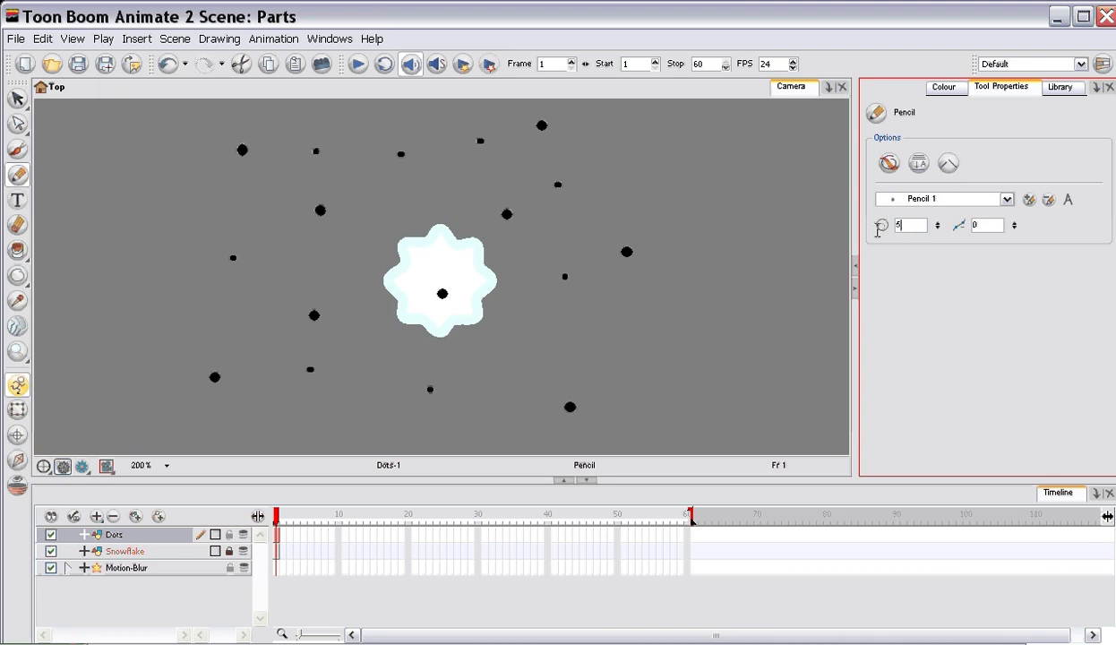
left_click(381, 209)
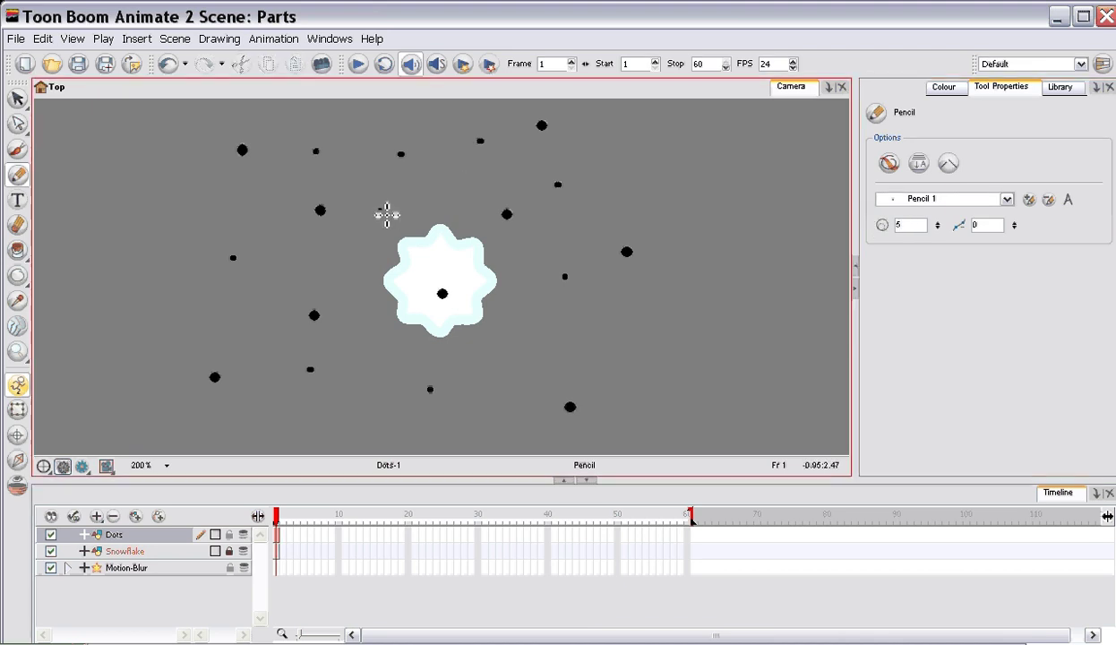
left_click(255, 201)
left_click(259, 349)
left_click(543, 347)
left_click(380, 340)
left_click(628, 162)
Select all the dots and move them together slightly right and down so they spread more evenly around the snowflake.
left_click(18, 101)
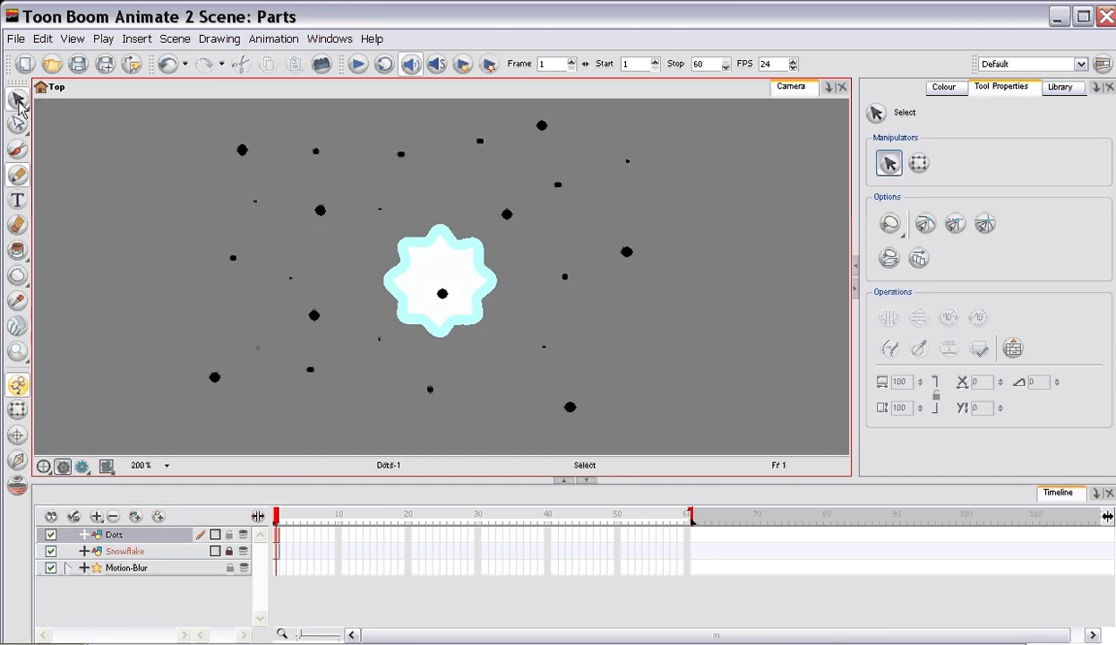
mouse_move(170, 117)
left_mouse_down()
mouse_move(779, 114)
mouse_move(436, 493)
mouse_move(128, 291)
mouse_move(177, 119)
left_mouse_up()
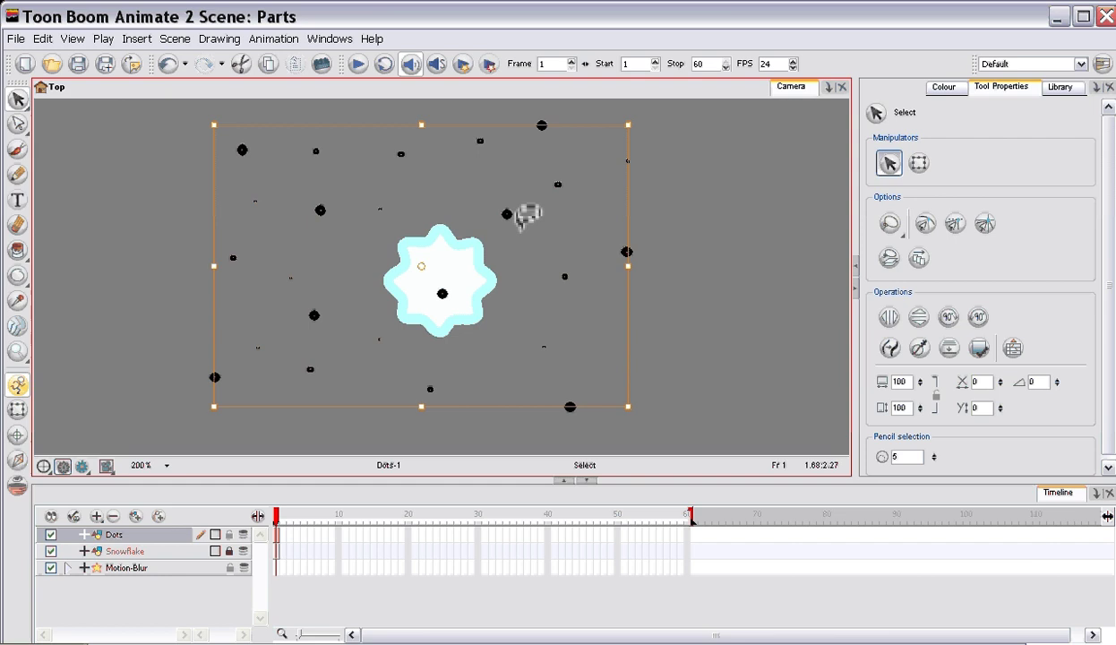
left_click_drag(509, 216, 571, 238)
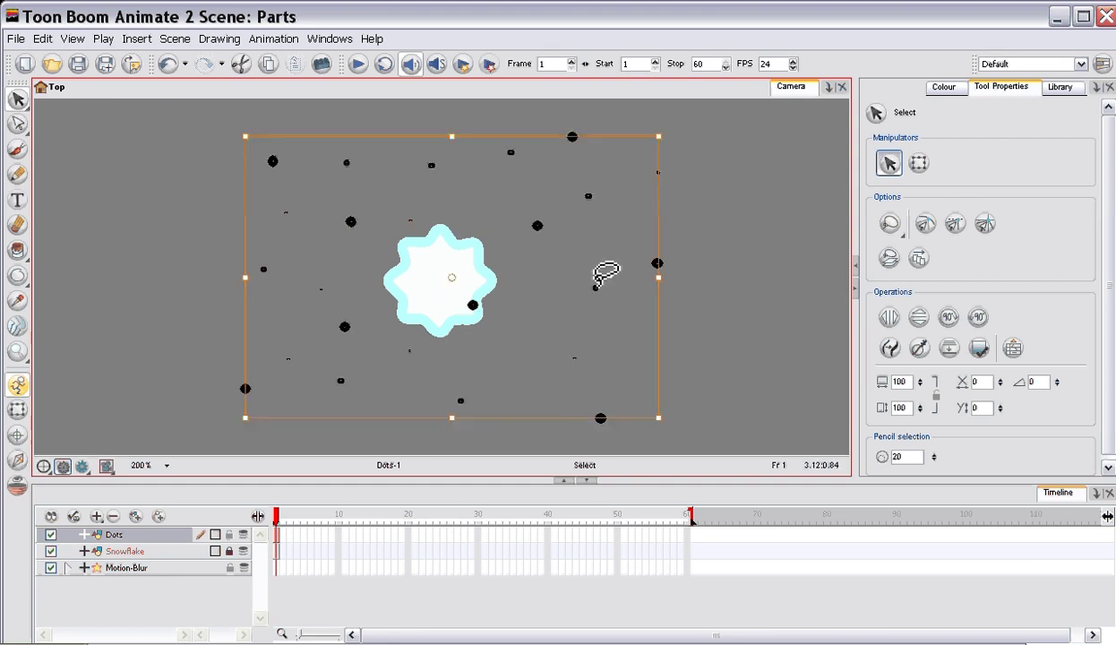
left_click(782, 242)
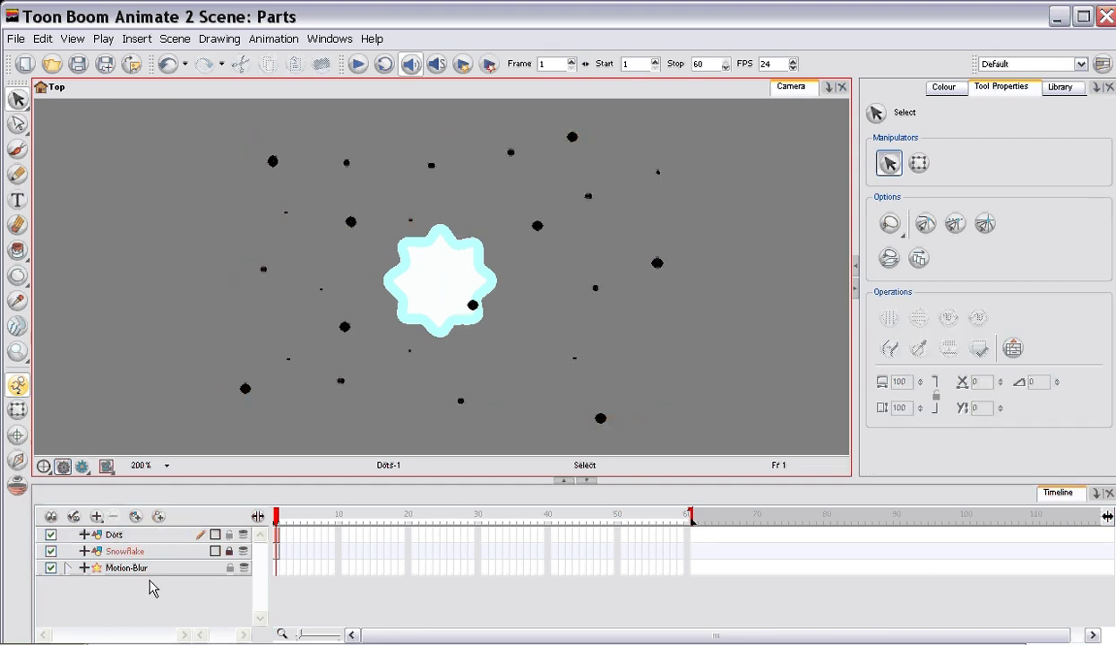
Move the Motion-Blur effect above the Dots layer and attach the Snowflake layer to it.
left_click_drag(139, 570, 137, 535)
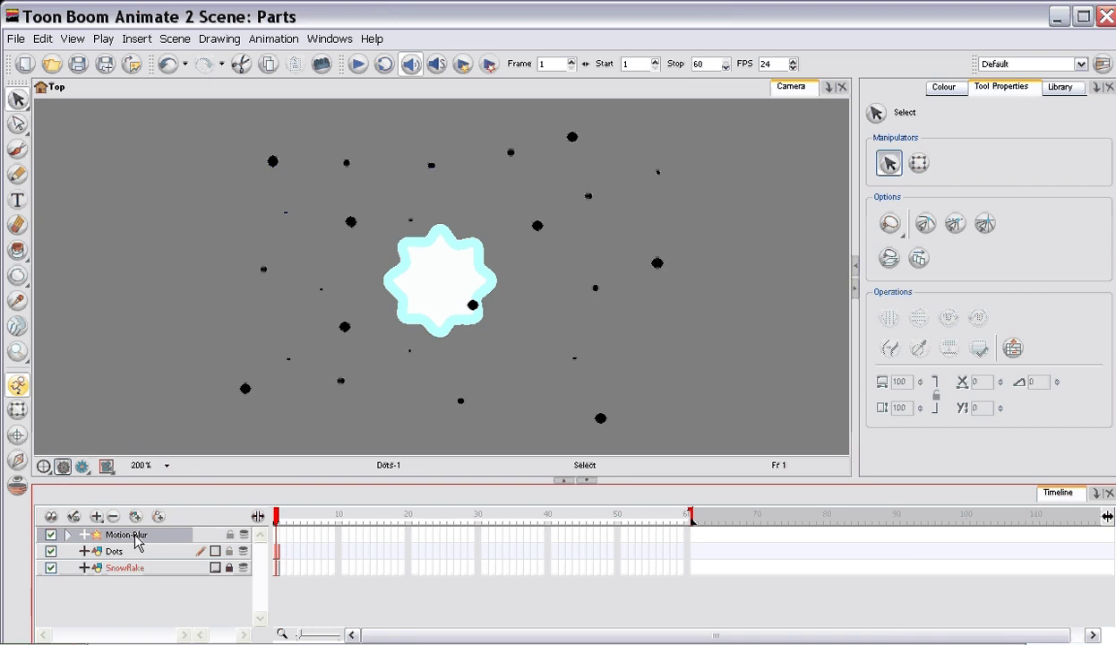
left_click_drag(107, 576, 132, 538)
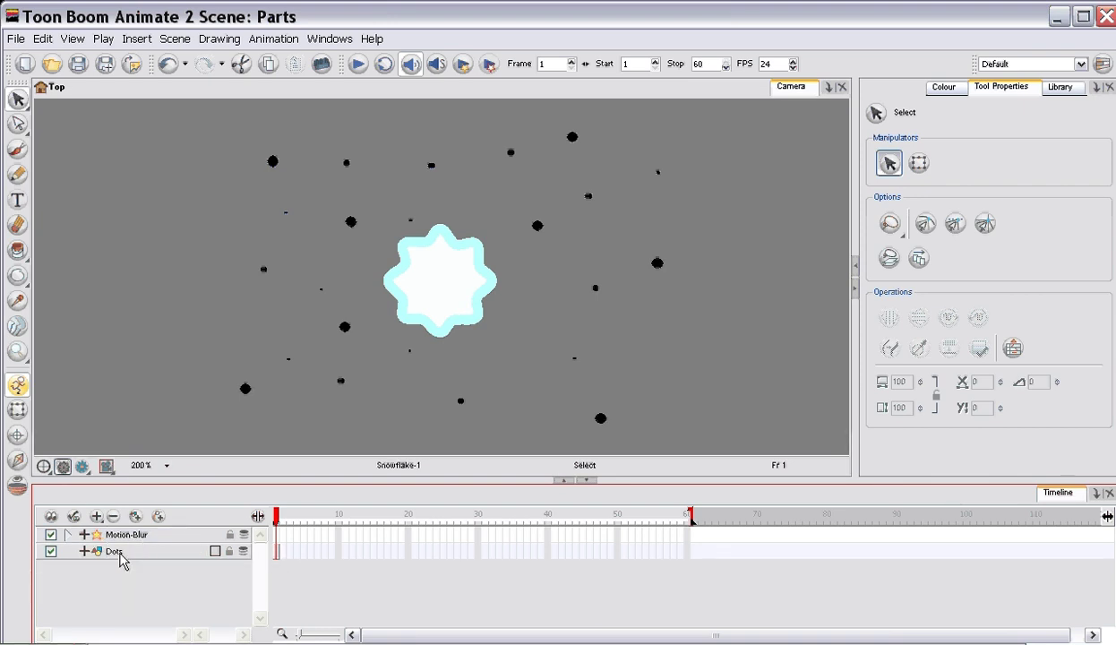
Collapse the Motion-Blur parameters and attach the Dots layer to the Mask module.
left_click(68, 535)
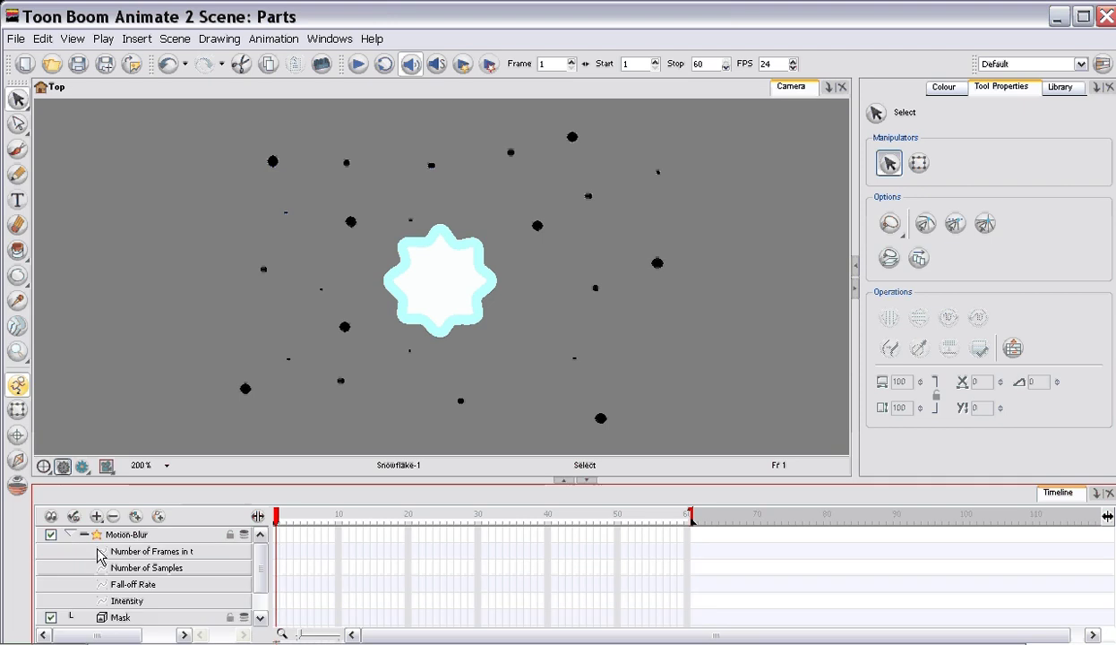
left_click(85, 535)
left_click_drag(112, 585, 121, 550)
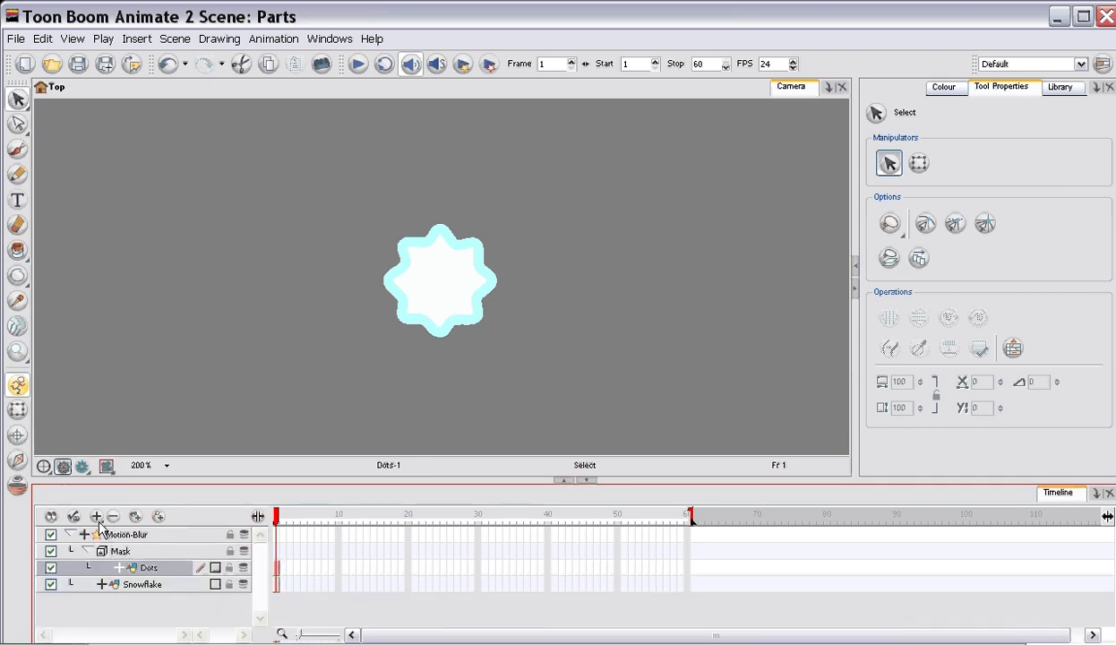
Render a preview of the frame and set the camera view zoom to 100%.
left_click(80, 469)
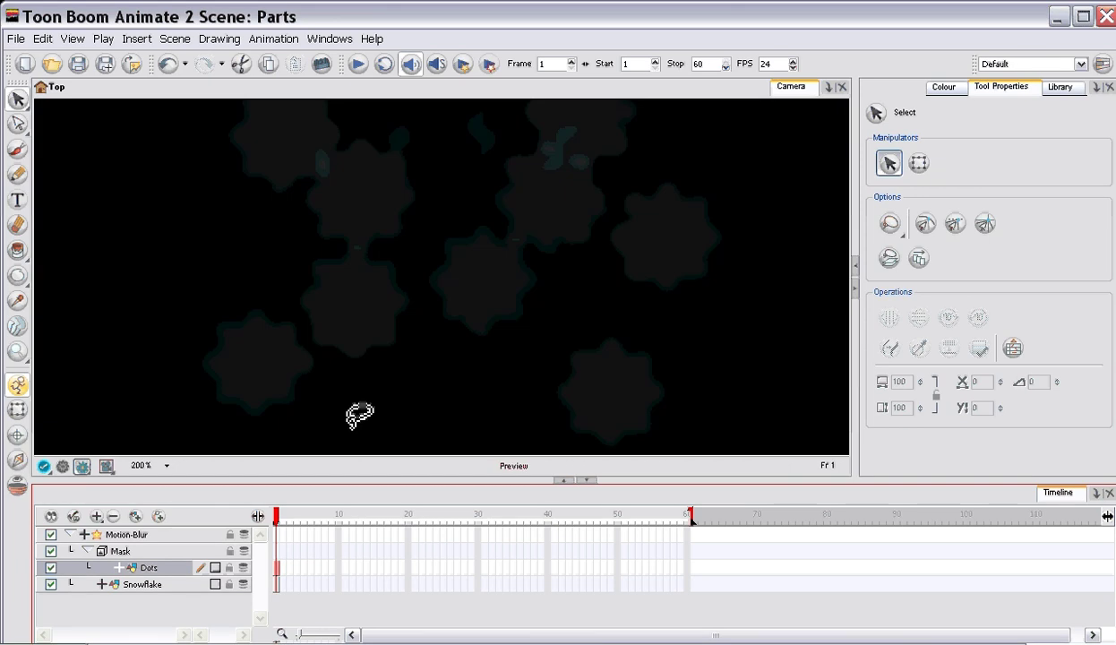
left_click(166, 466)
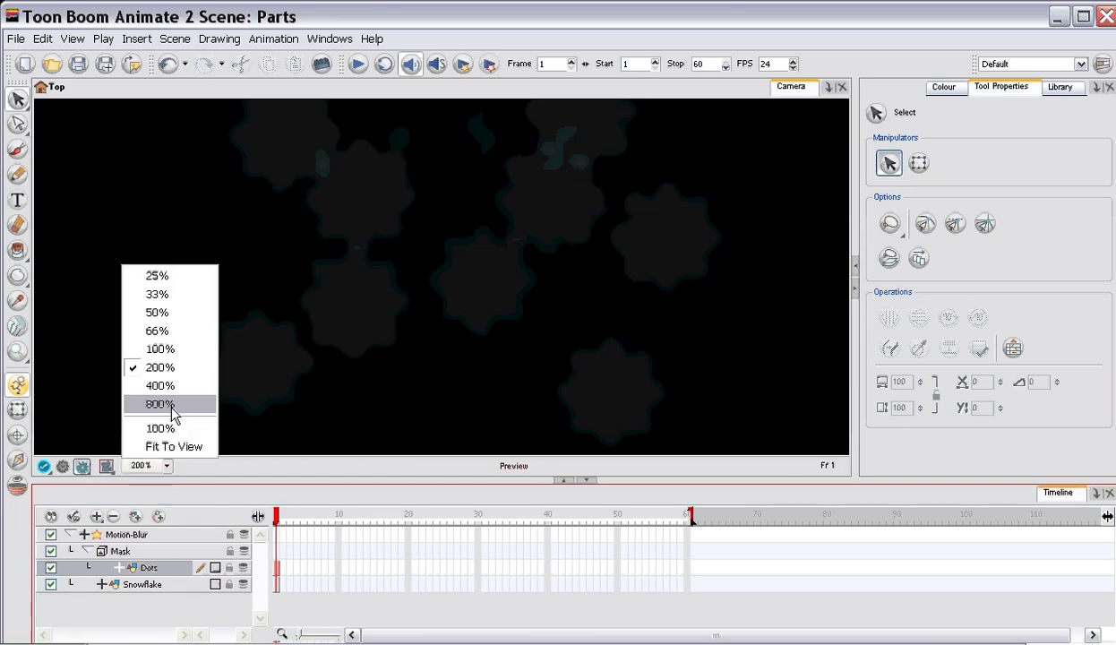
left_click(159, 348)
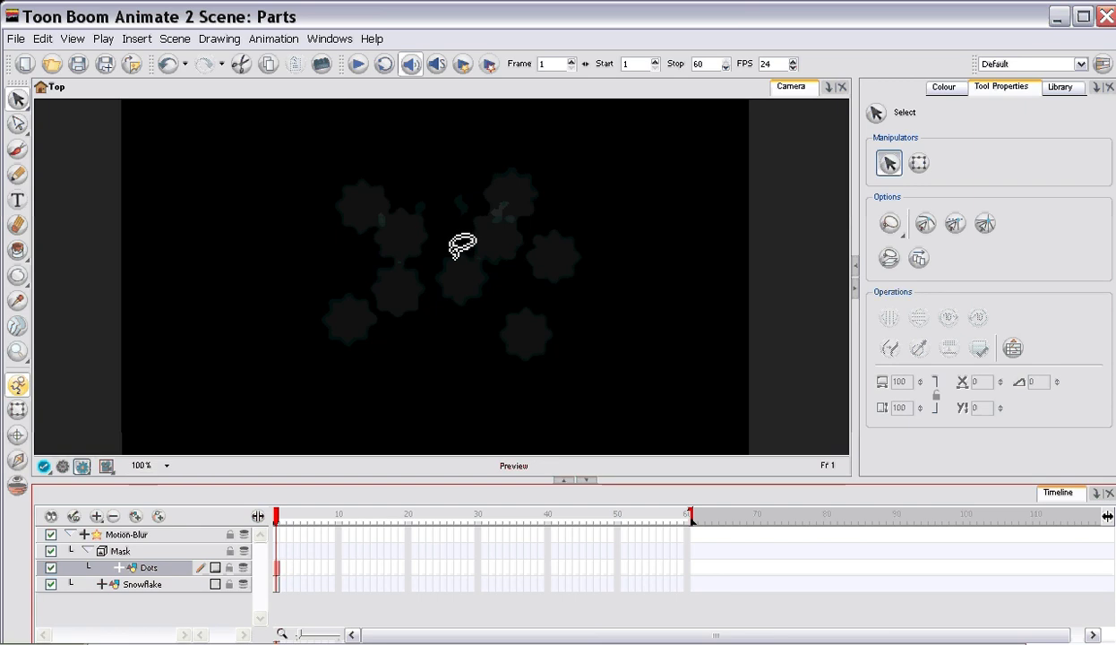
Show the Motion-Blur parameters with their values and set the Intensity to 7.
left_click(83, 534)
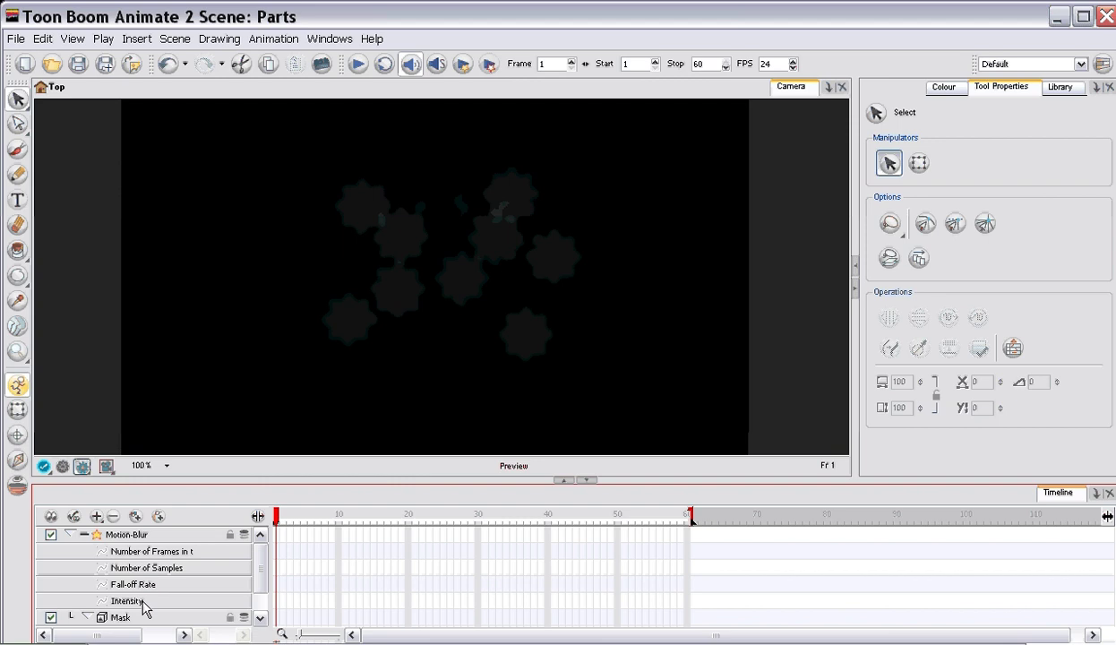
left_click(143, 602)
left_click(258, 516)
left_click(318, 600)
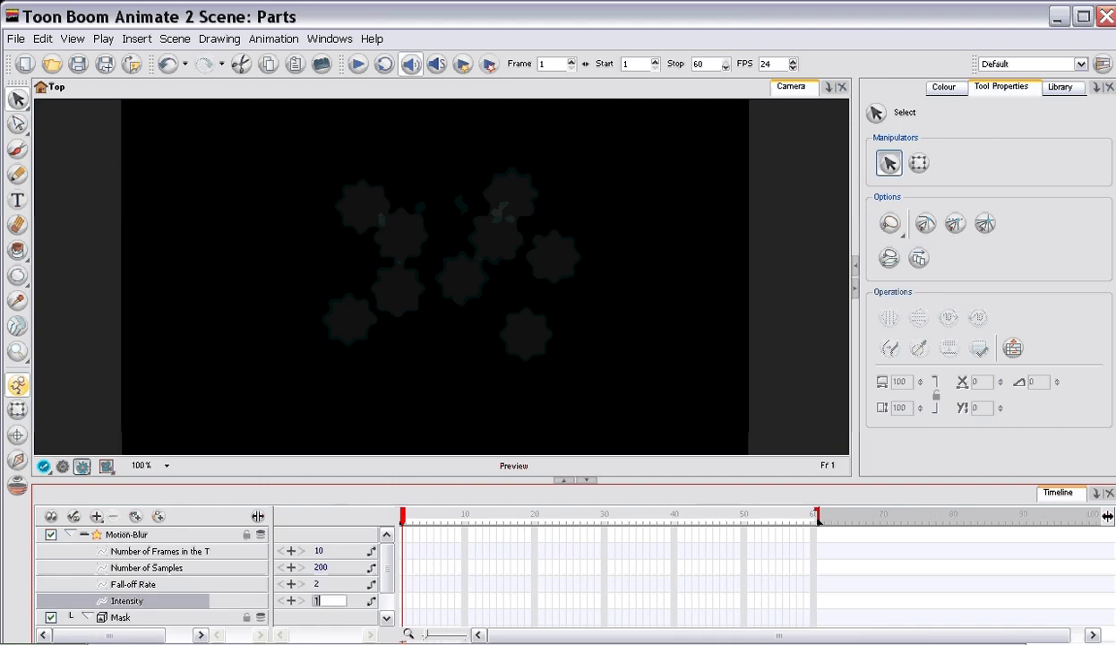
key("BackSpace")
type("7")
key("Return")
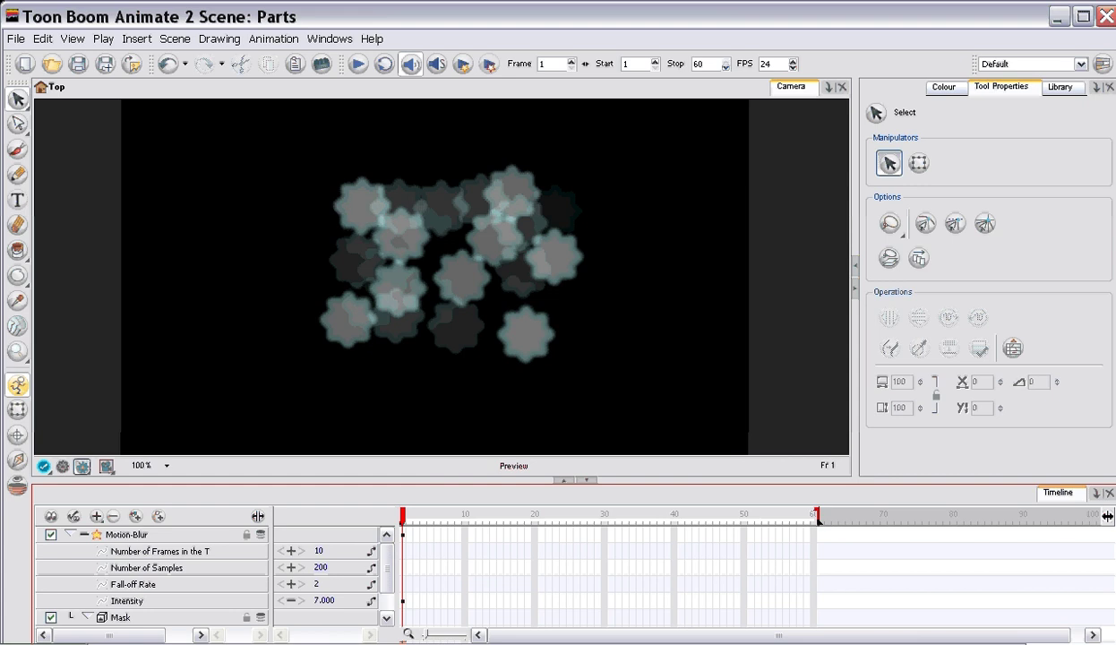
Try an Intensity of 50 for the Motion-Blur effect.
left_click(324, 601)
double_click(324, 601)
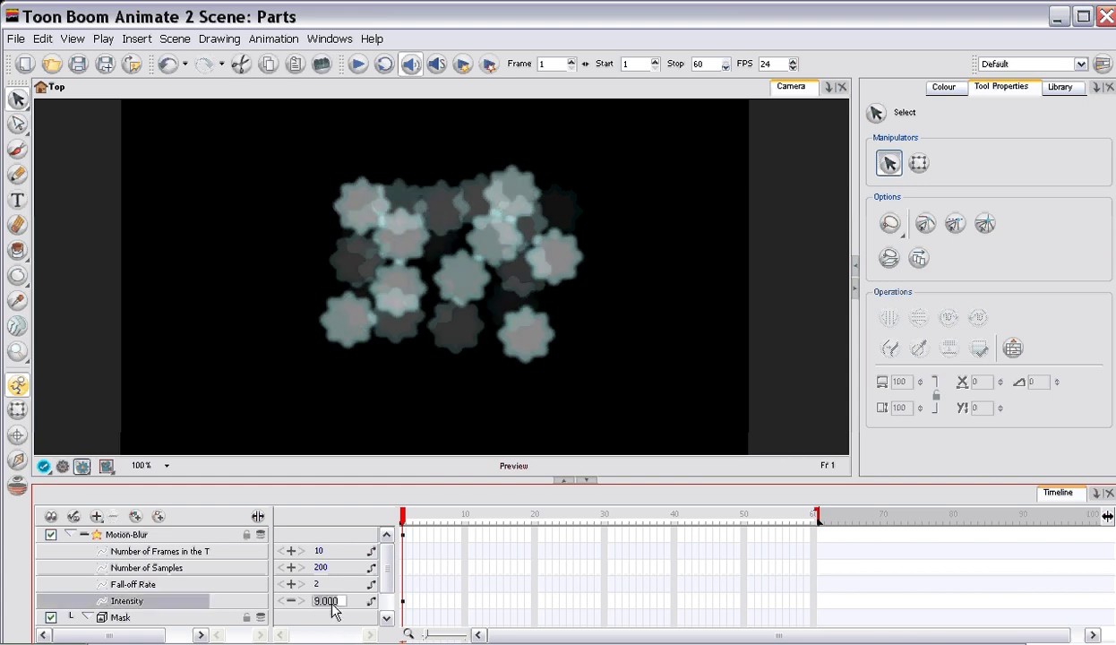
type("50")
key("Return")
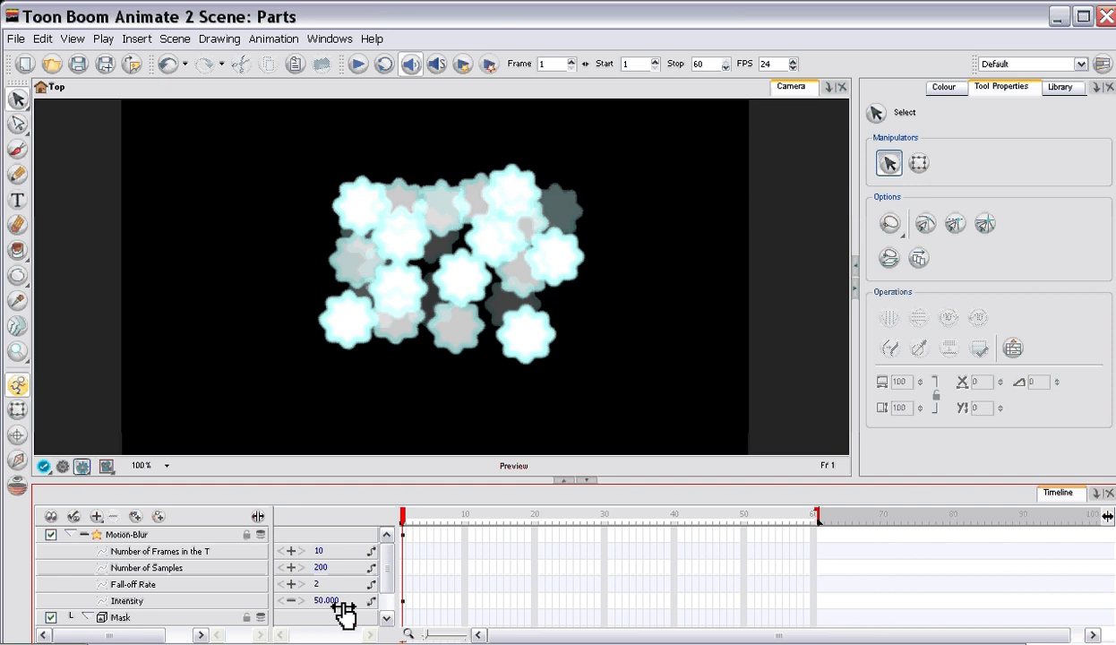
Set the Motion-Blur effect's Intensity to 12.
double_click(328, 601)
type("12")
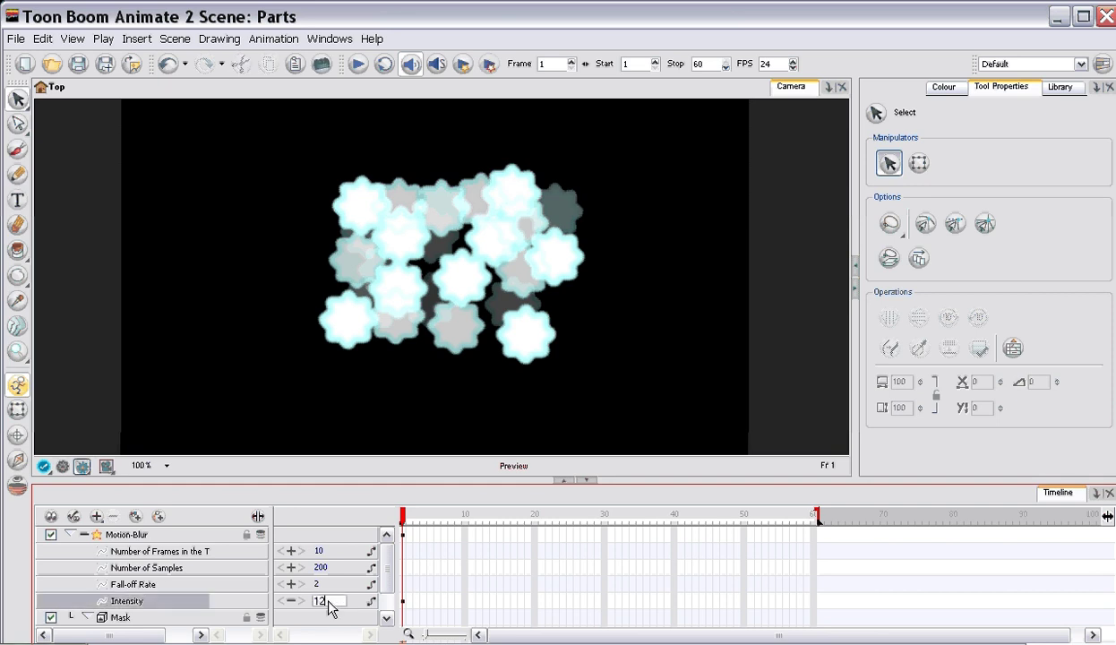
key("Return")
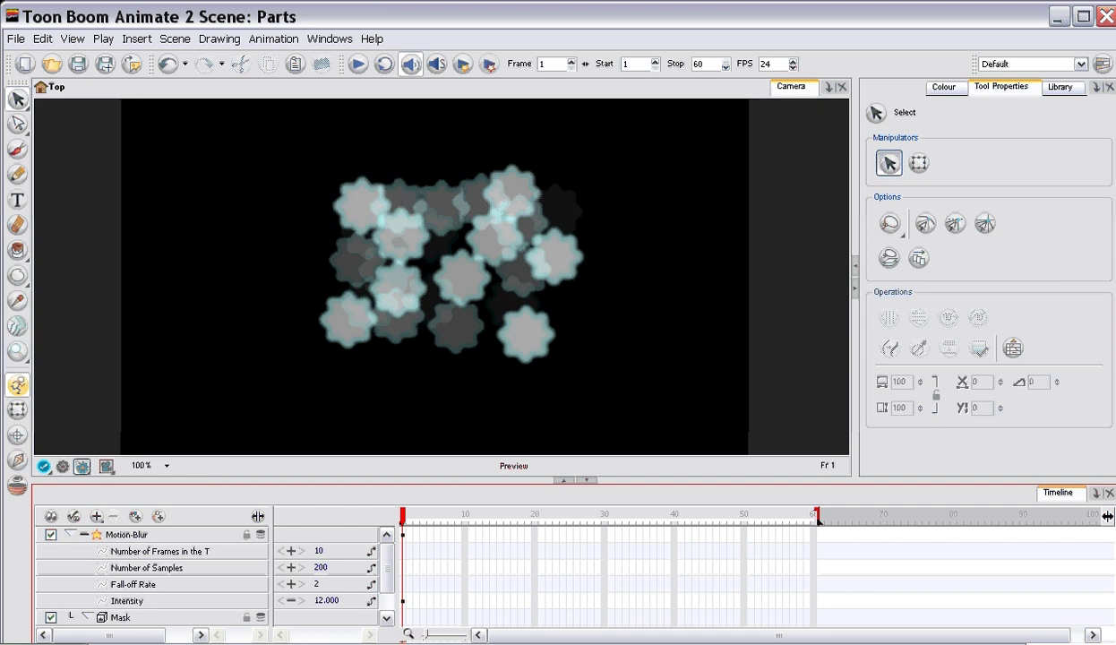
key("F7")
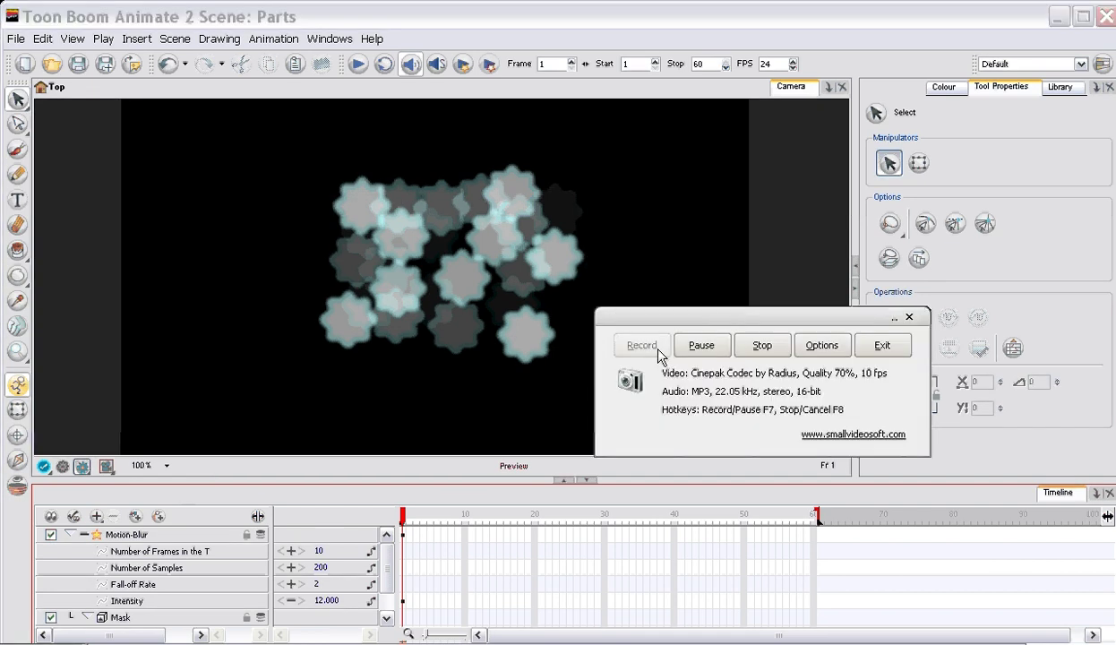
left_click(909, 317)
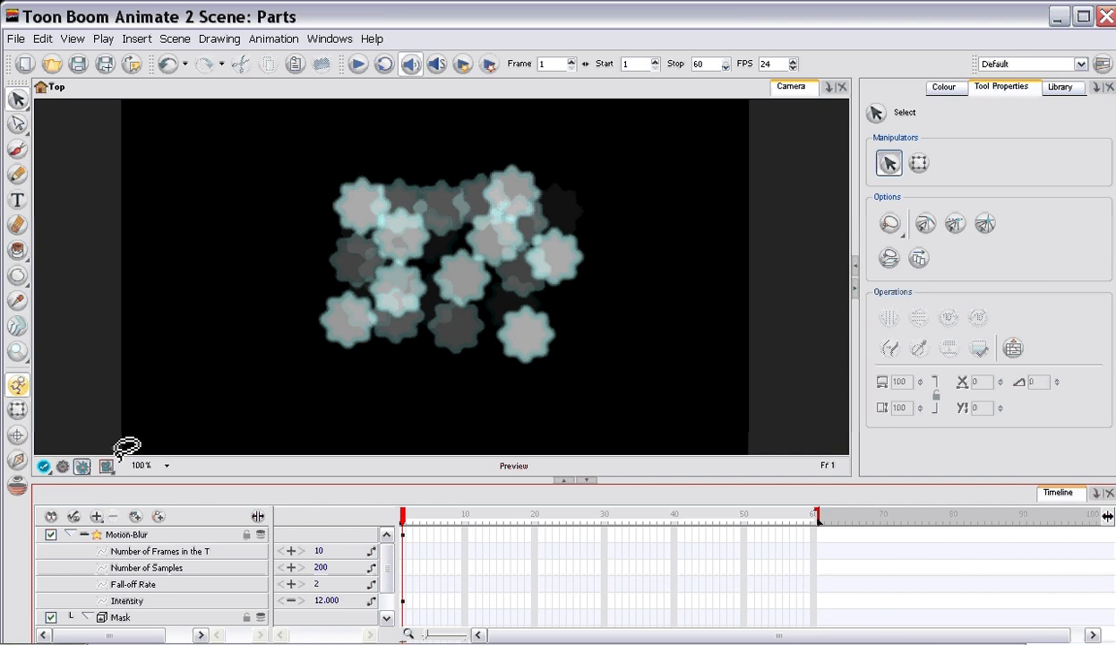
Lock the Dots layer and scale the snowflake drawing down to a little over half its size, checking it in a rendered preview.
left_click(62, 467)
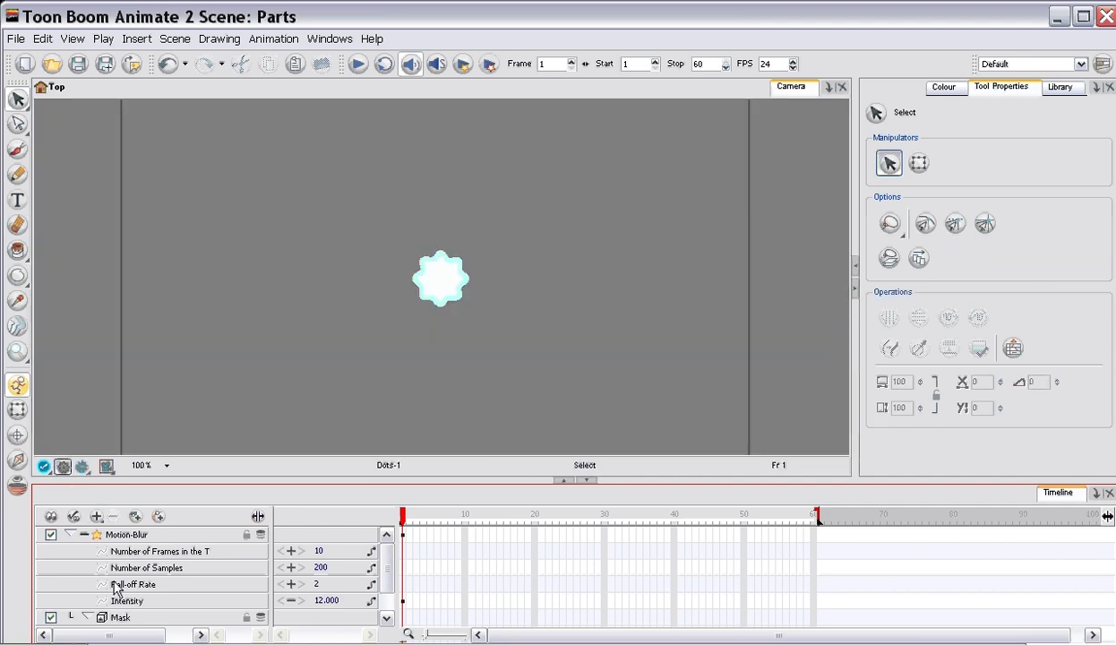
scroll(386, 578, "down", 1)
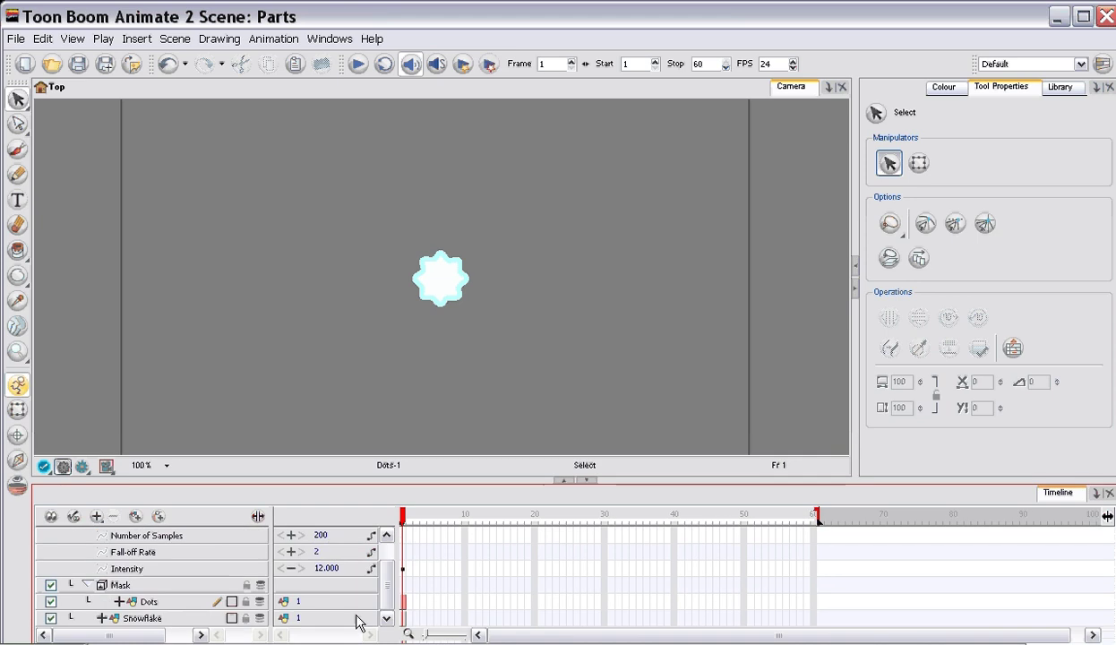
left_click(244, 601)
left_click(242, 619)
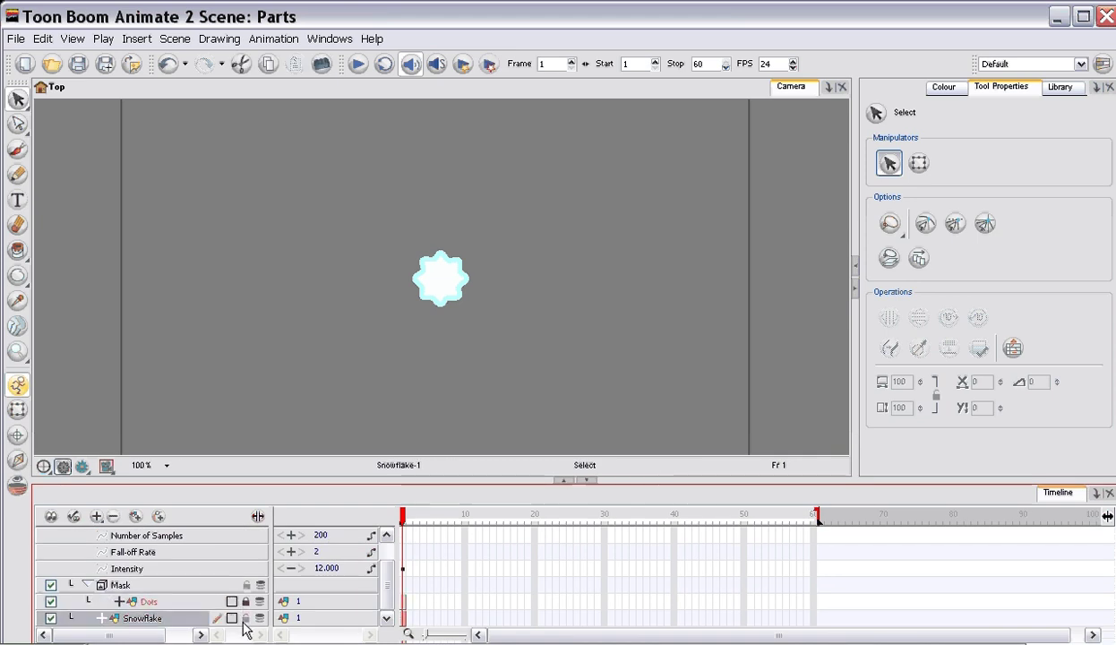
mouse_move(473, 336)
left_mouse_down()
mouse_move(528, 301)
mouse_move(479, 333)
left_mouse_up()
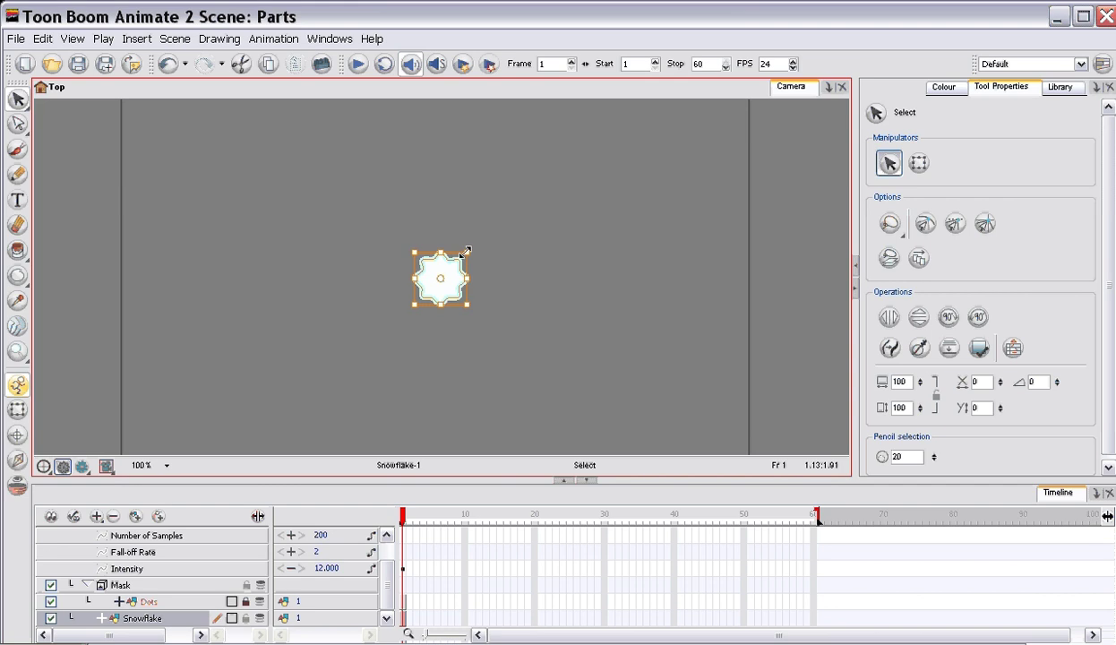
mouse_move(464, 251)
left_mouse_down()
mouse_move(448, 254)
mouse_move(436, 281)
mouse_move(453, 292)
left_mouse_up()
left_click(526, 322)
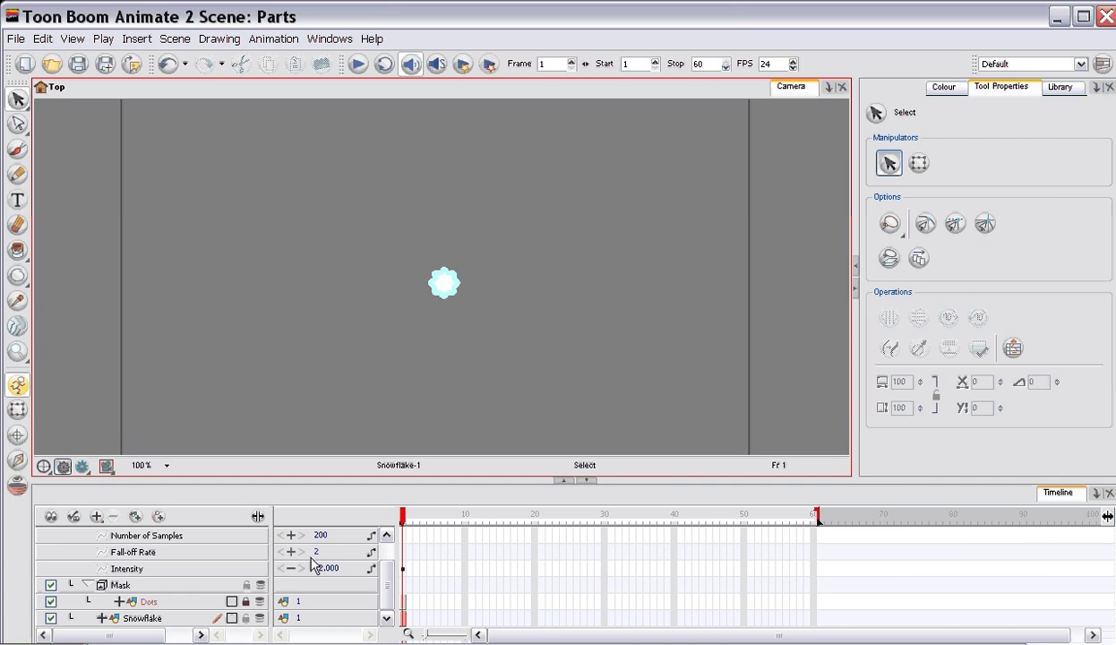
left_click(81, 467)
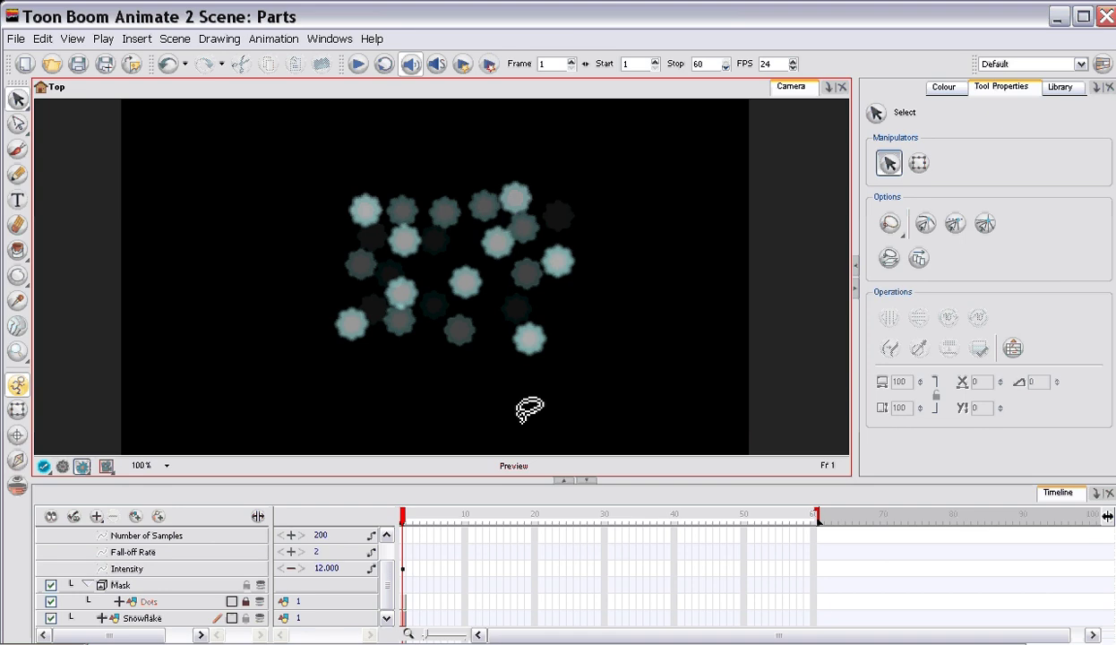
Extend the exposure of the Dots and Snowflake drawings to frame 60.
left_click(816, 600)
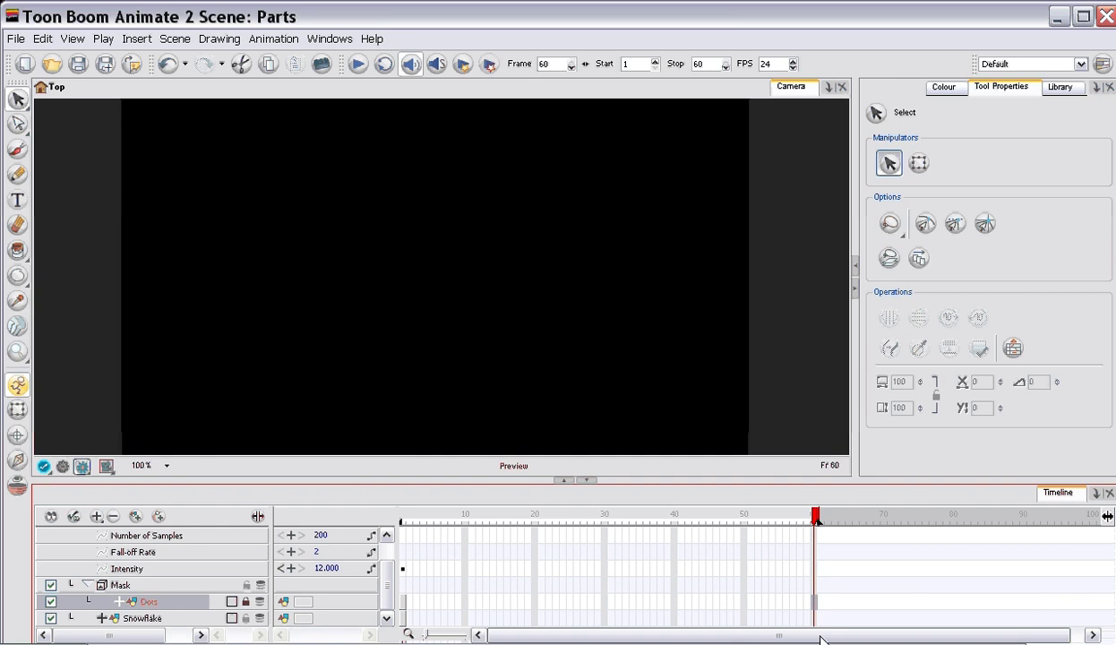
left_click(814, 617, "shift")
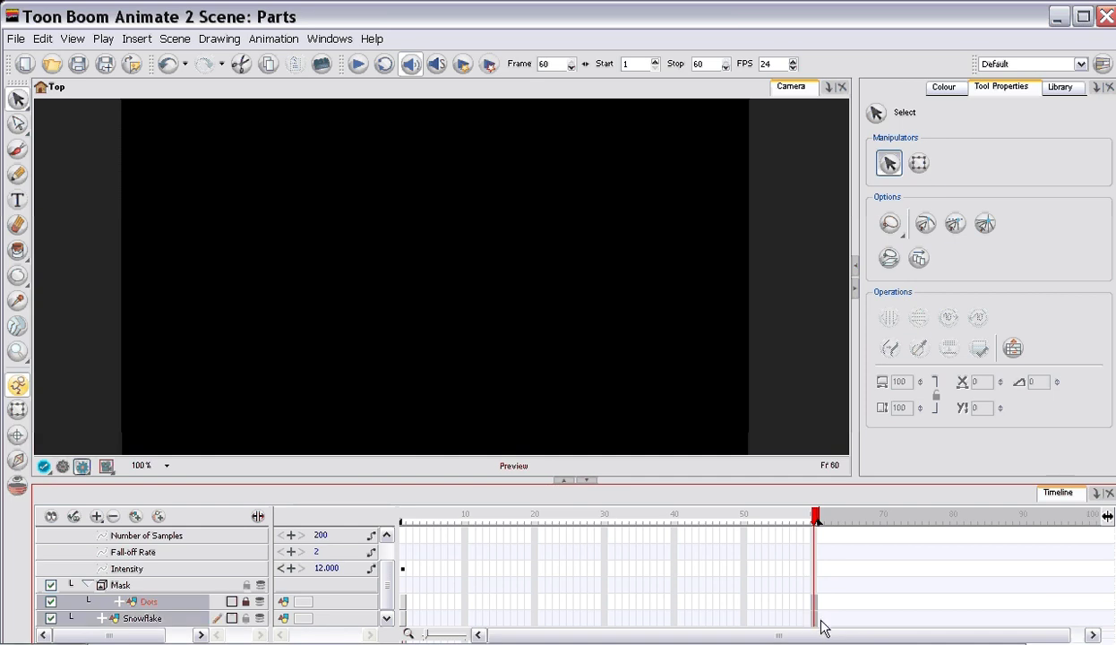
key("F5")
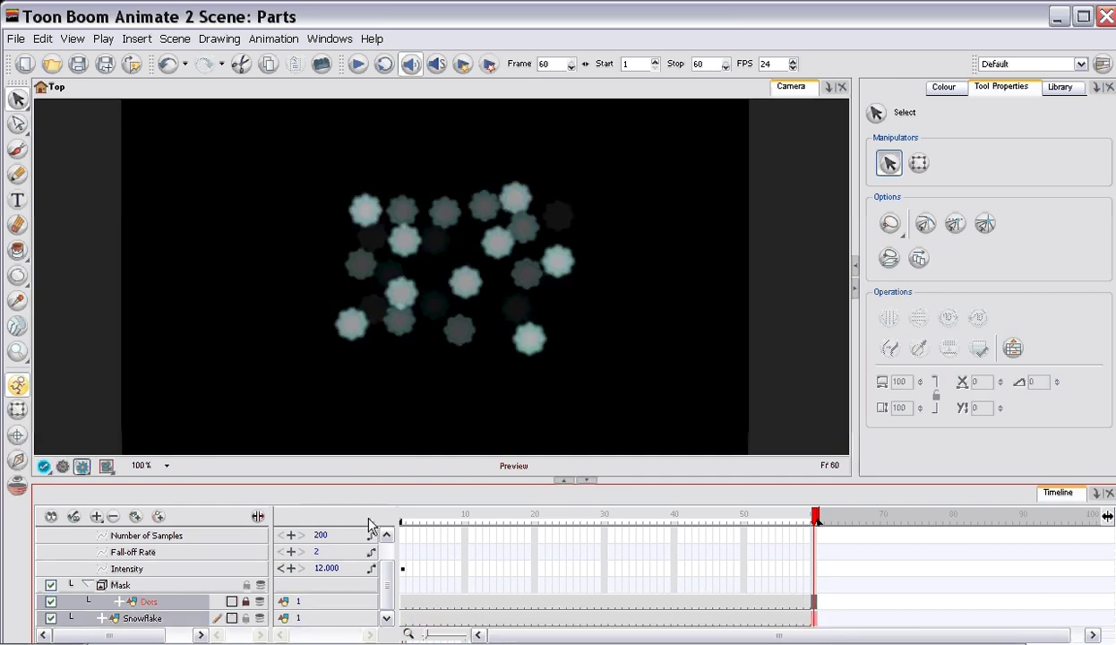
Unlock the Dots layer and move it out of the Mask to sit on its own below the Snowflake layer.
left_click(244, 619)
left_click(244, 619)
scroll(390, 579, "up", 5)
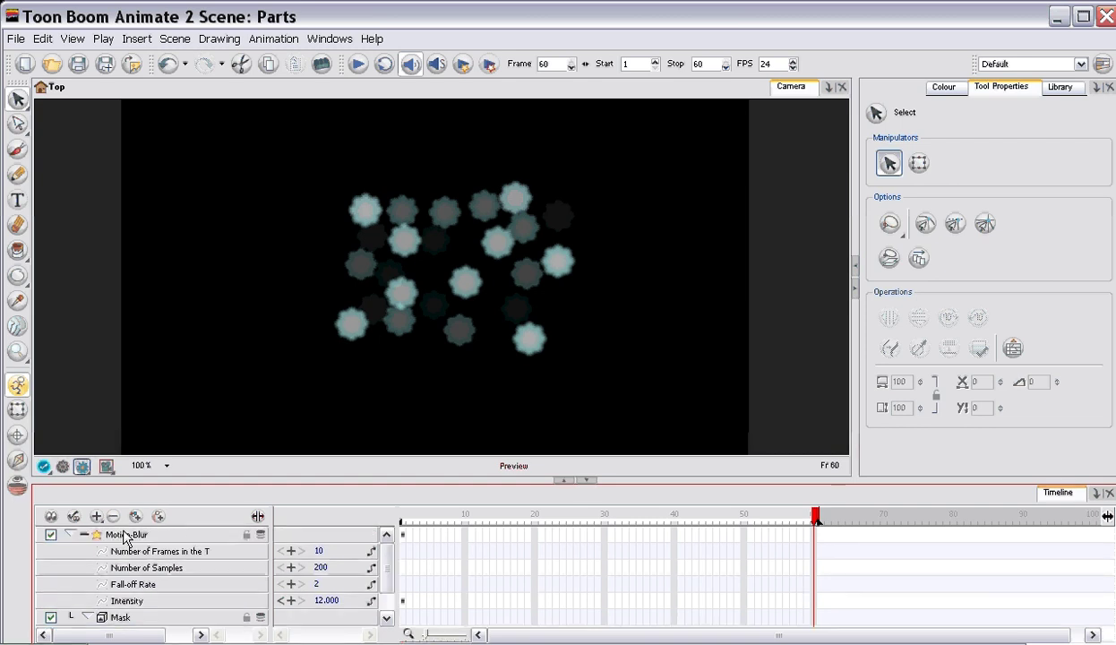
left_click(69, 534)
left_click(69, 535)
left_click(83, 534)
left_click(101, 552)
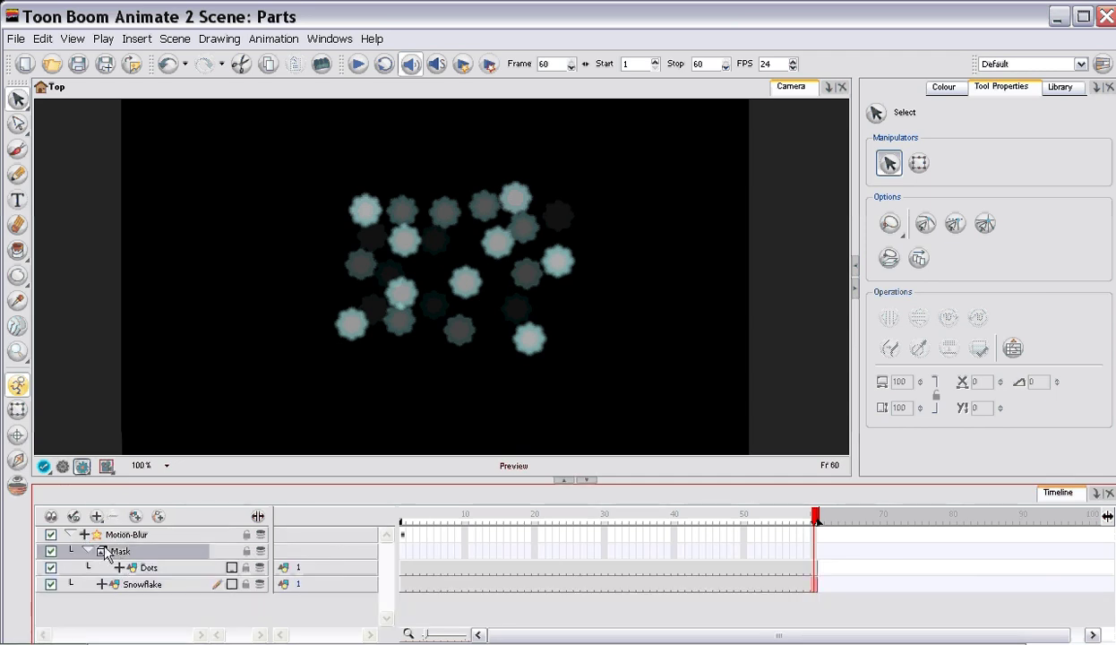
left_click_drag(145, 573, 141, 594)
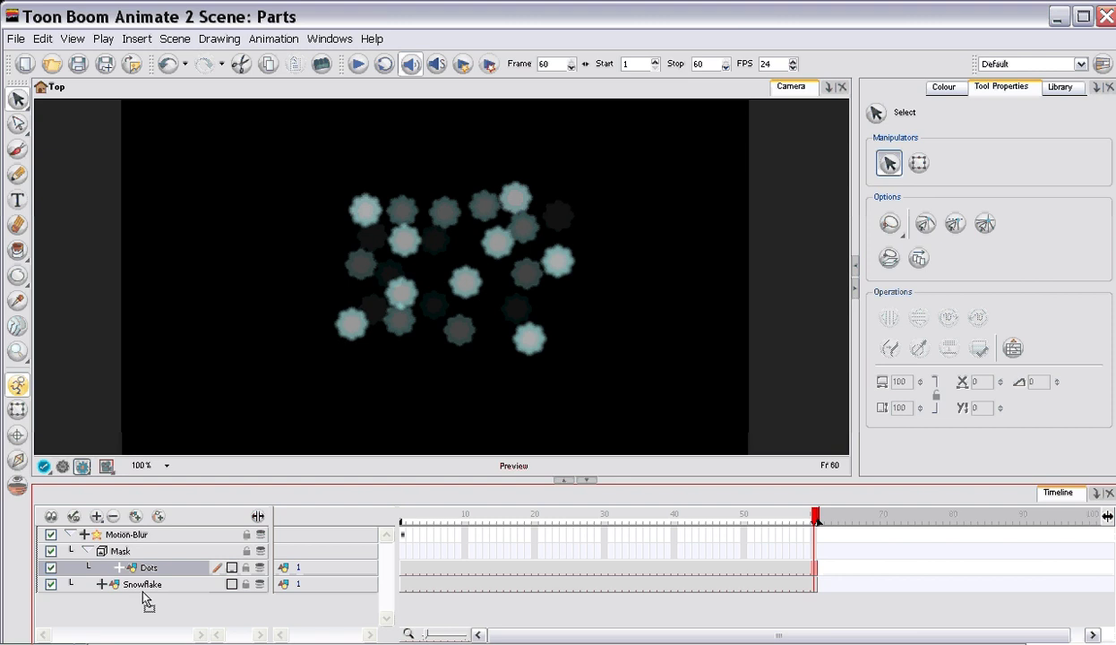
Return to the unrendered camera view and lock the Snowflake layer, leaving only the Dots layer unlocked.
left_click(64, 466)
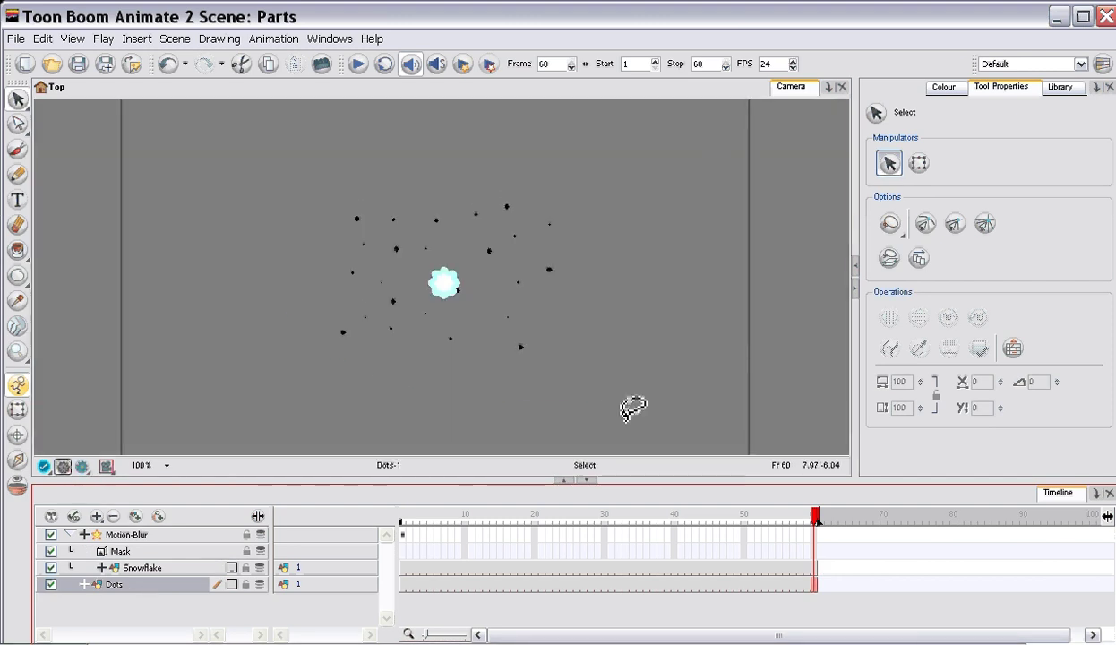
left_click_drag(287, 262, 528, 432)
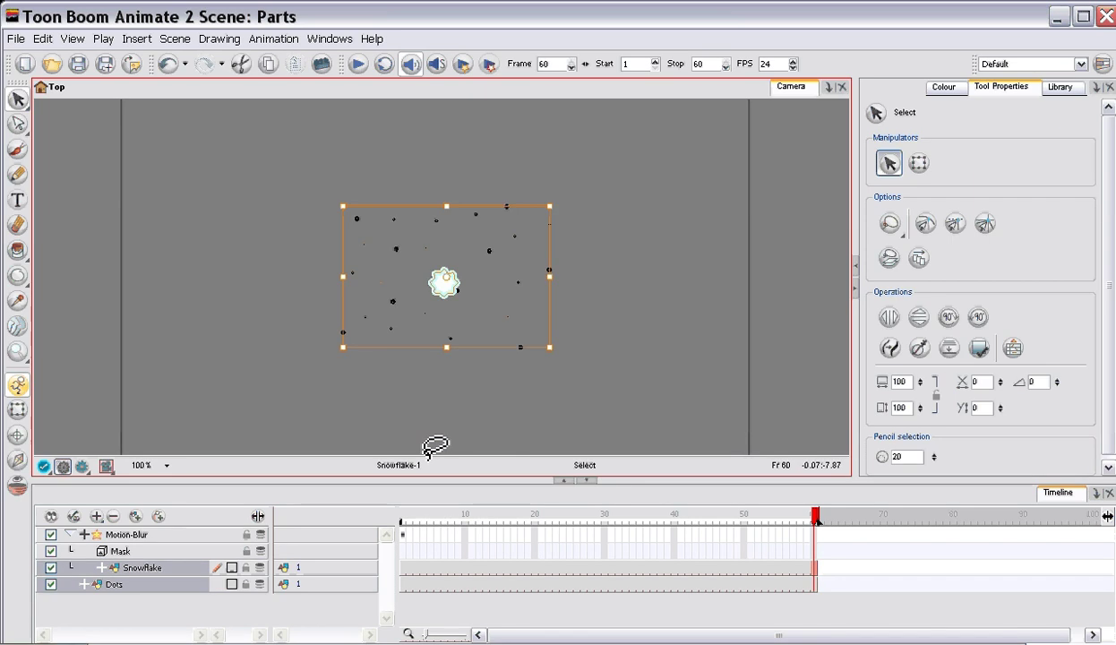
left_click(244, 570)
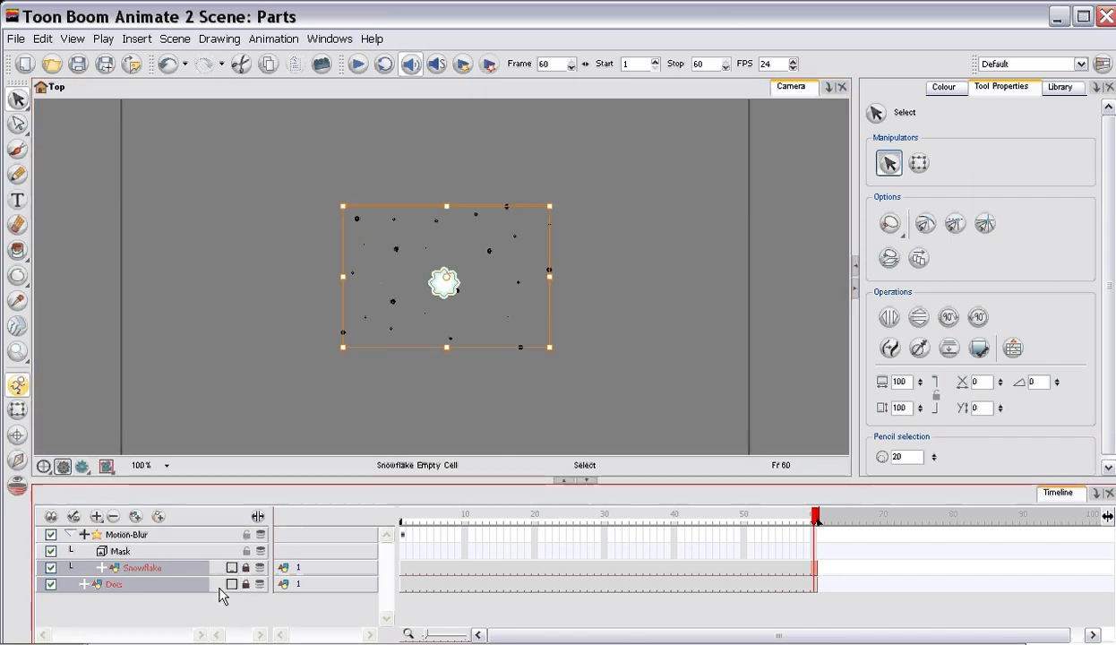
left_click(148, 567)
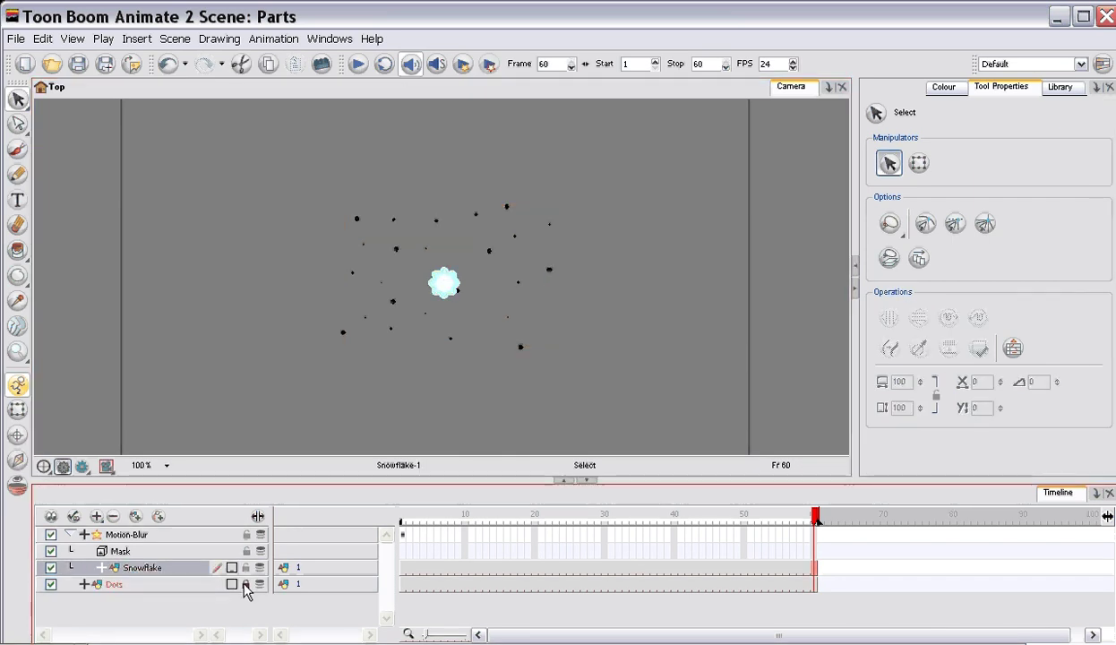
left_click(148, 585)
left_click(246, 568)
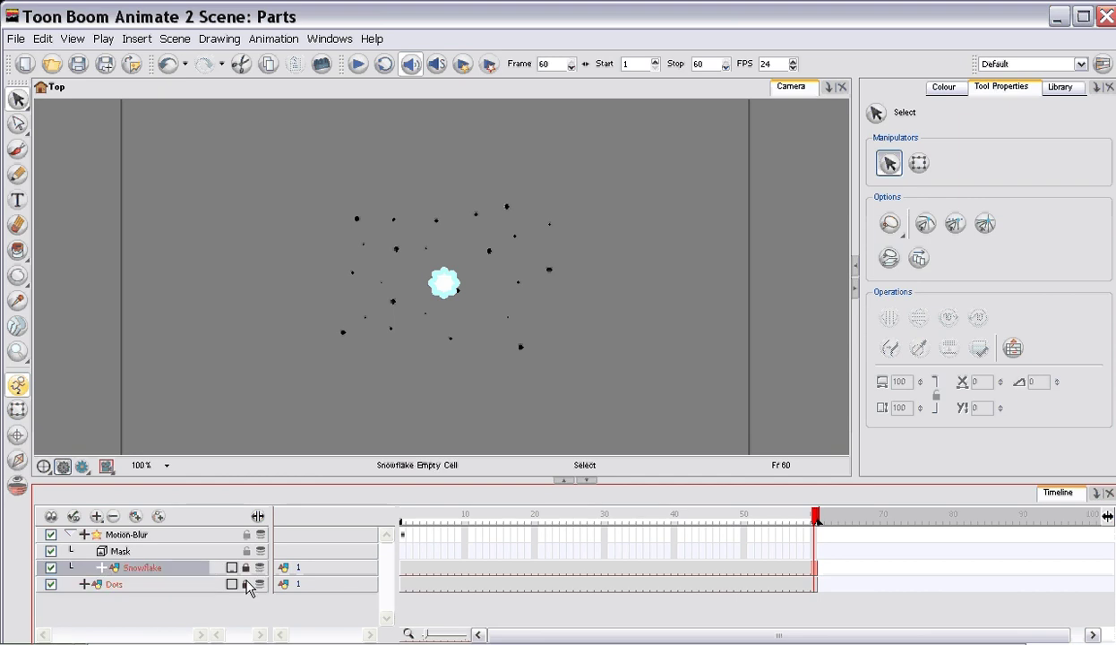
left_click(244, 584)
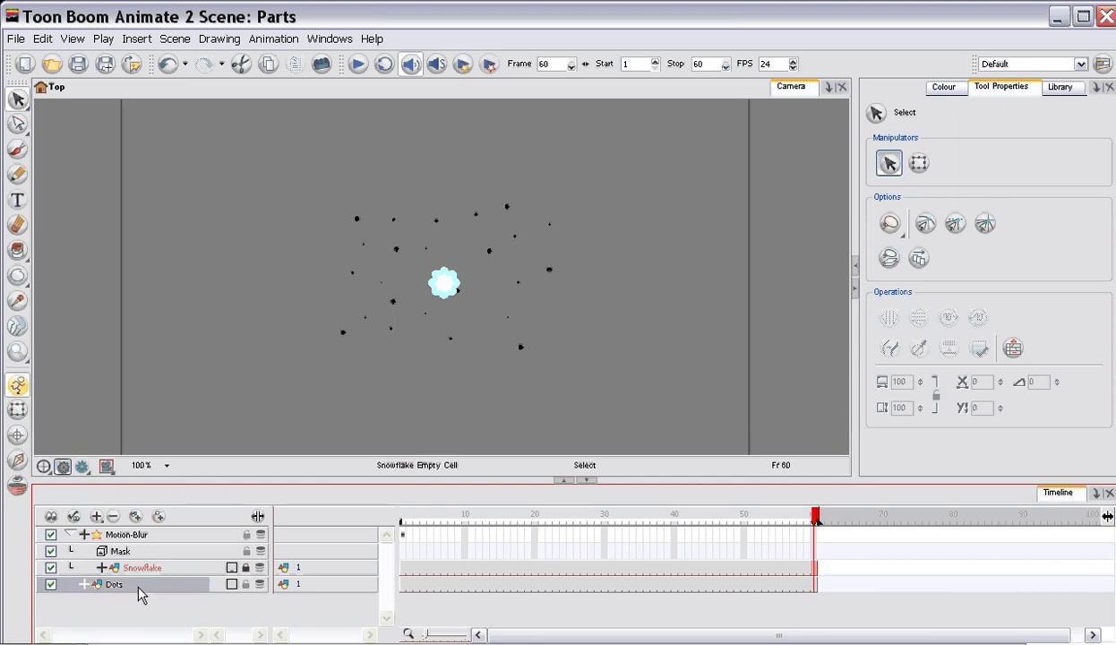
Transform the Dots layer at frame 1, moving it straight up above the snowflake until it partly leaves the view.
left_click(25, 414)
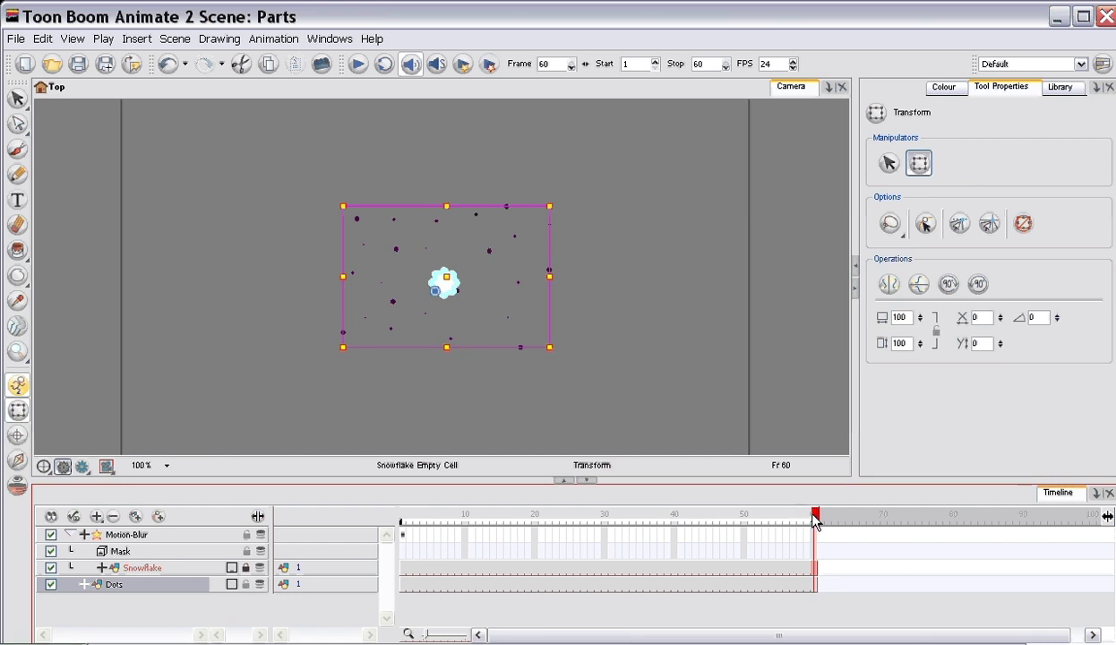
left_click_drag(814, 516, 402, 516)
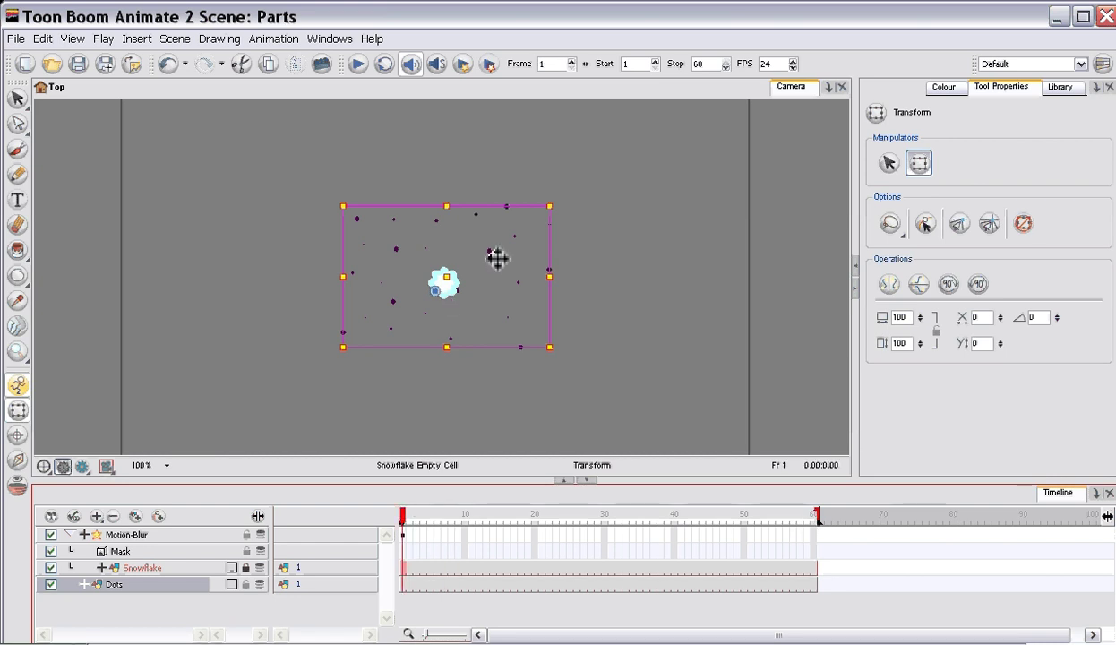
mouse_move(495, 254)
left_mouse_down()
mouse_move(501, 140)
mouse_move(483, 113)
left_mouse_up()
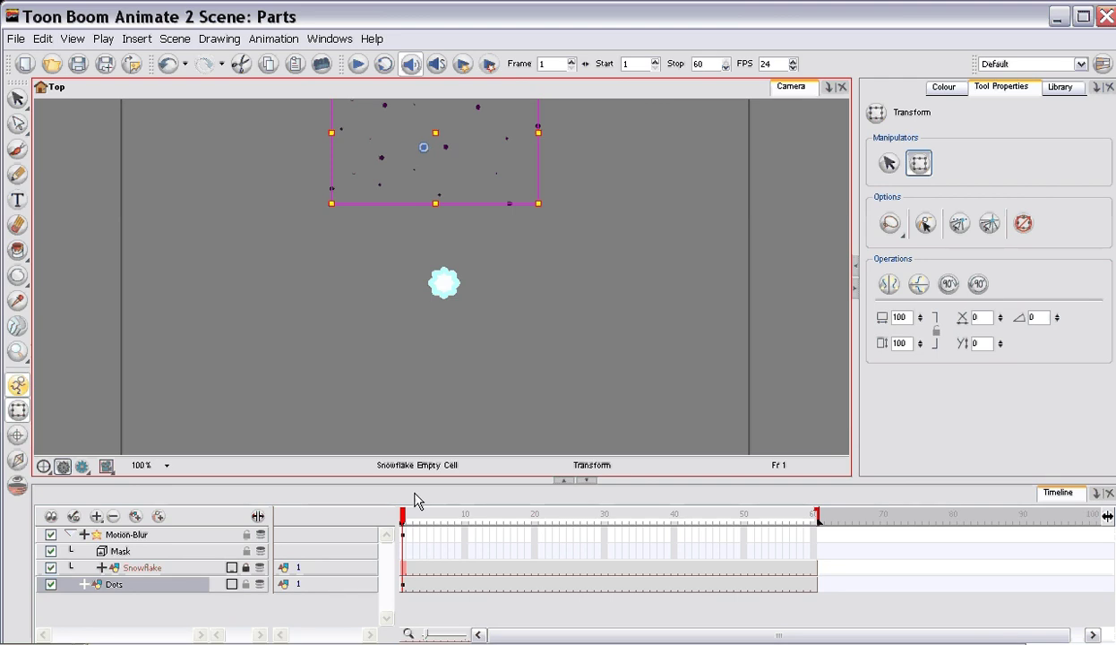
Animate the Dots layer by moving it straight down at frame 60 until it sits below the snowflake.
left_click_drag(402, 516, 875, 503)
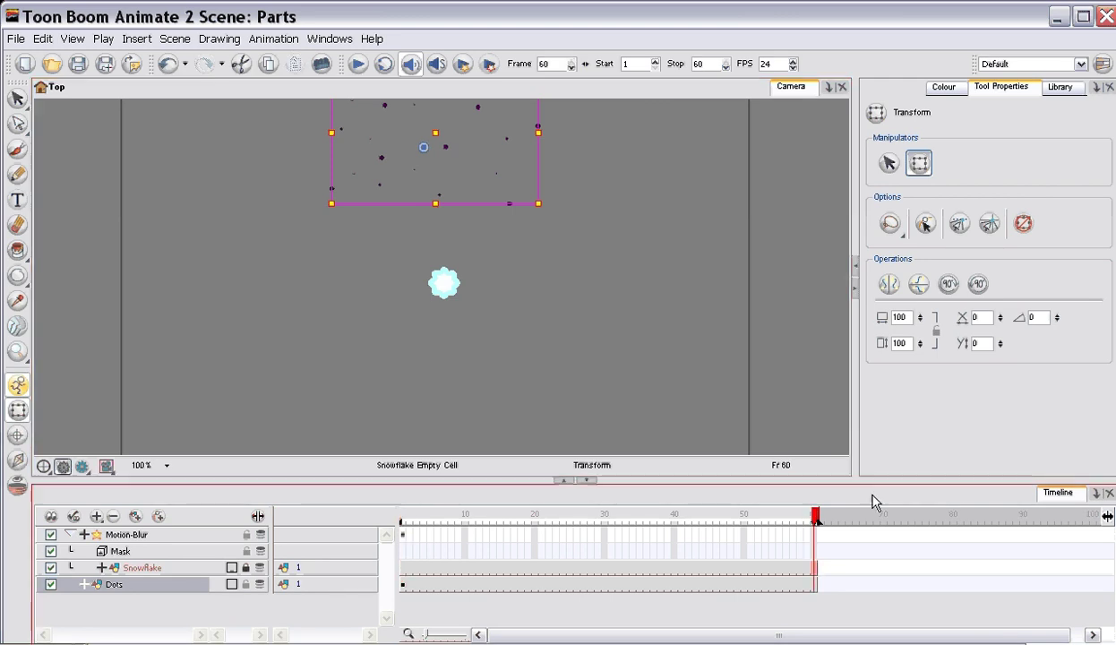
left_click(453, 156)
left_click_drag(453, 156, 463, 404)
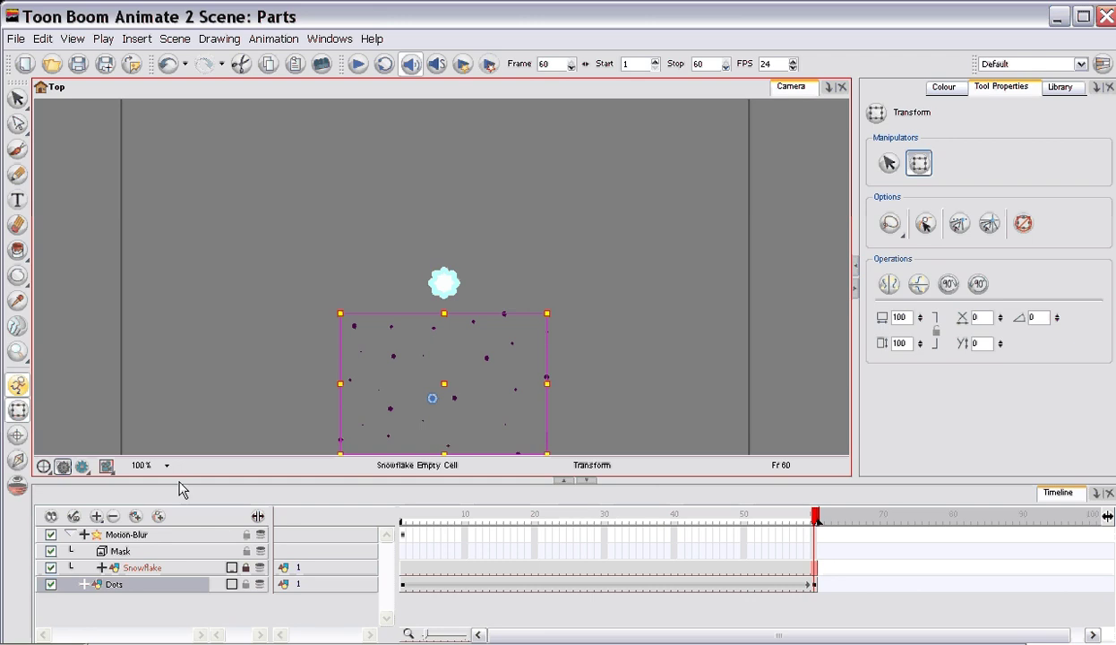
Put the Dots layer back inside the Mask as its matte and show the rendered camera preview.
left_click_drag(133, 592, 115, 551)
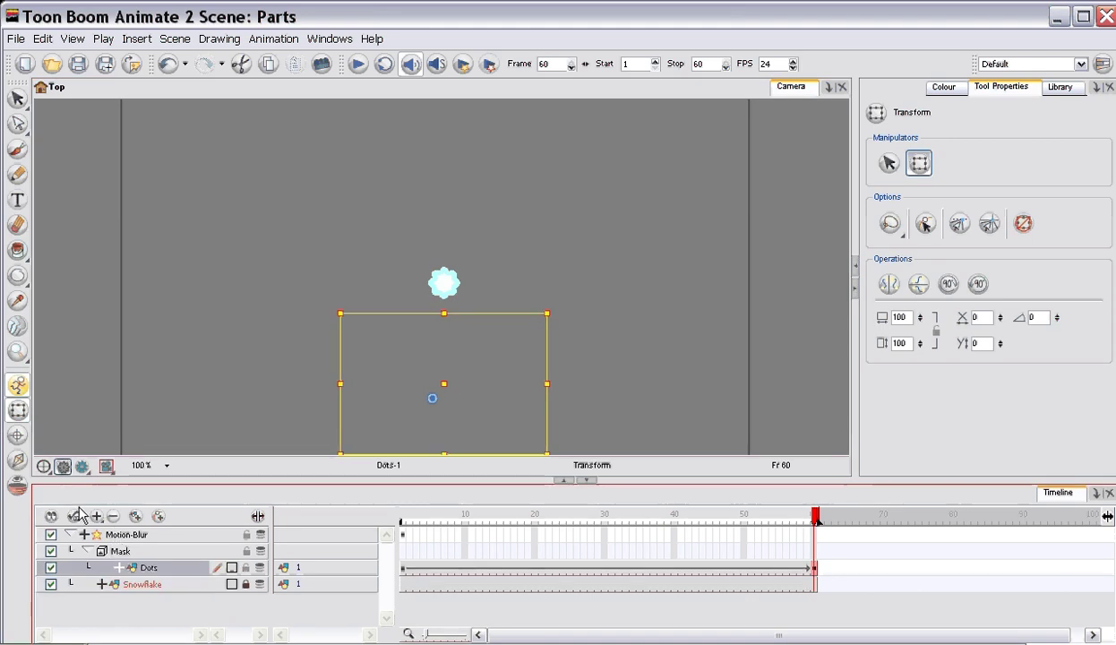
left_click(43, 465)
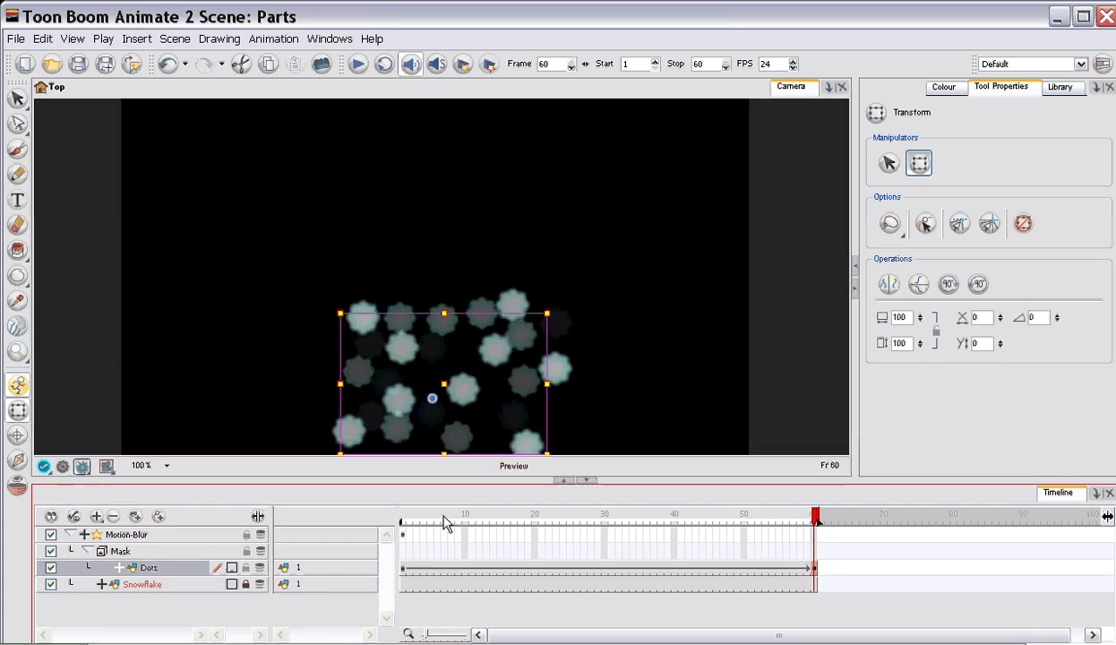
Check the rendered snowfall at several successive frames from 11 to 55.
left_click(472, 515)
left_click(555, 514)
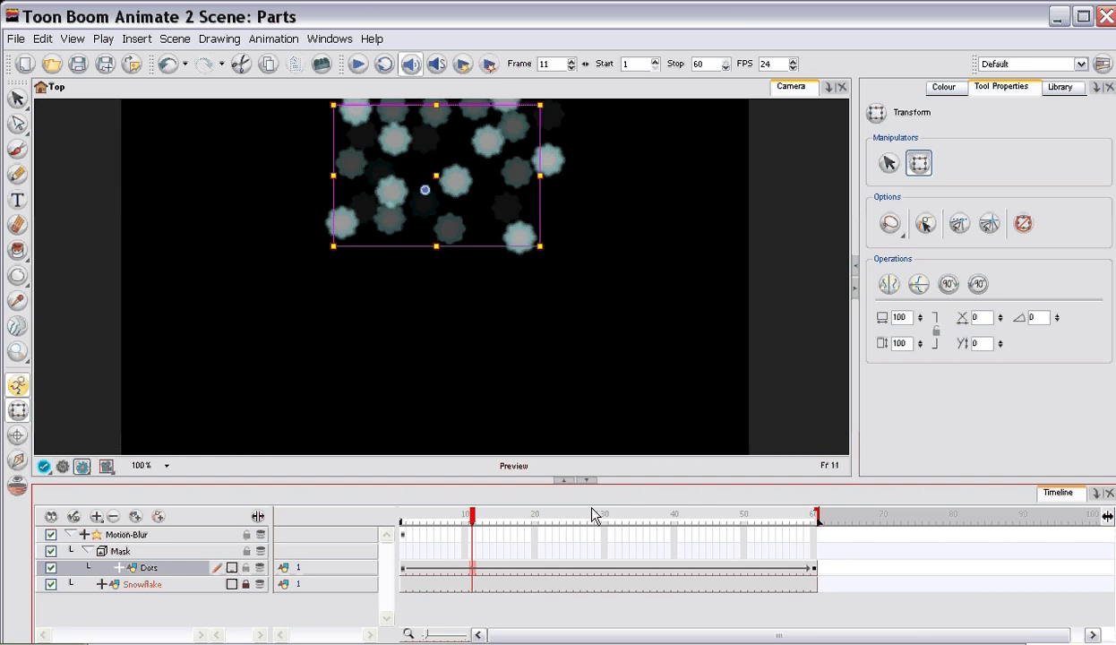
left_click(647, 516)
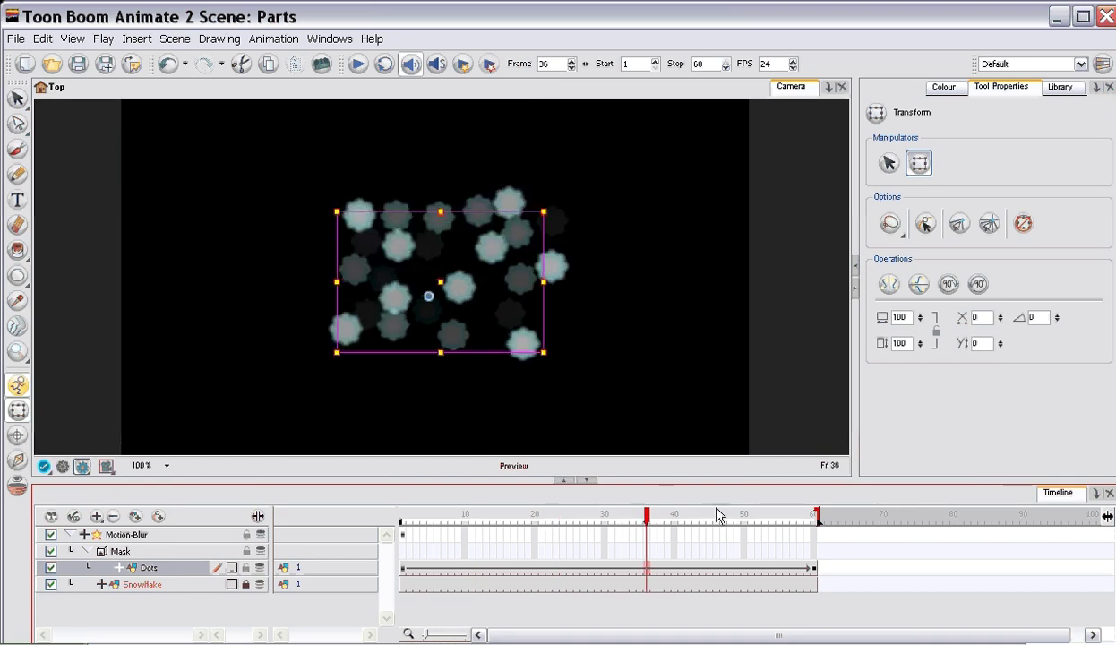
left_click(718, 516)
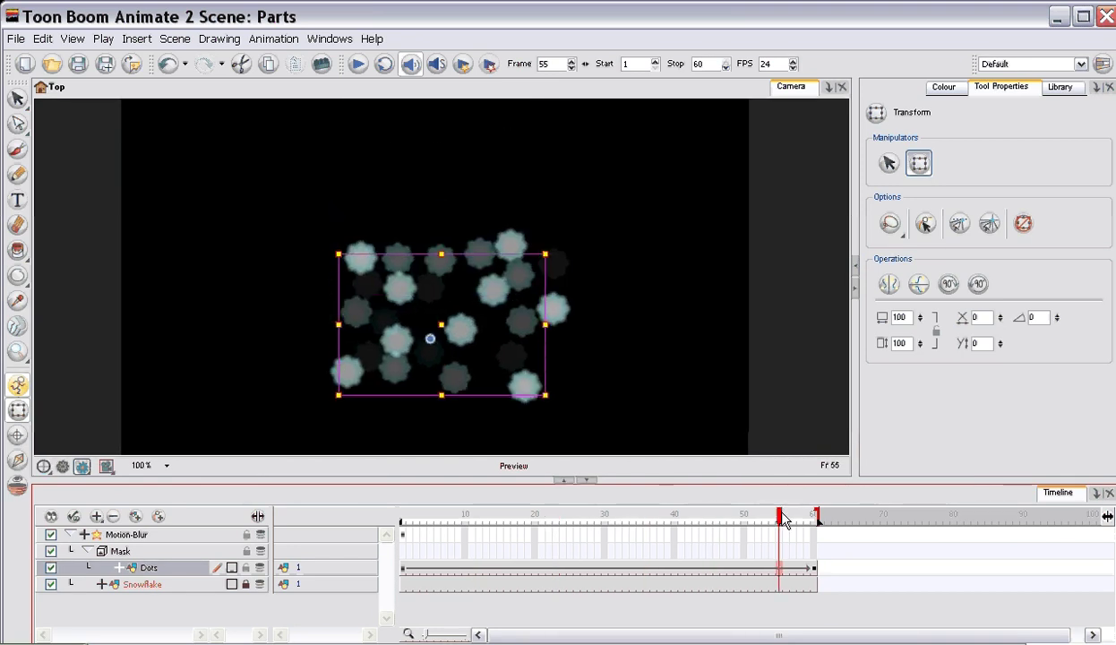
left_click(781, 518)
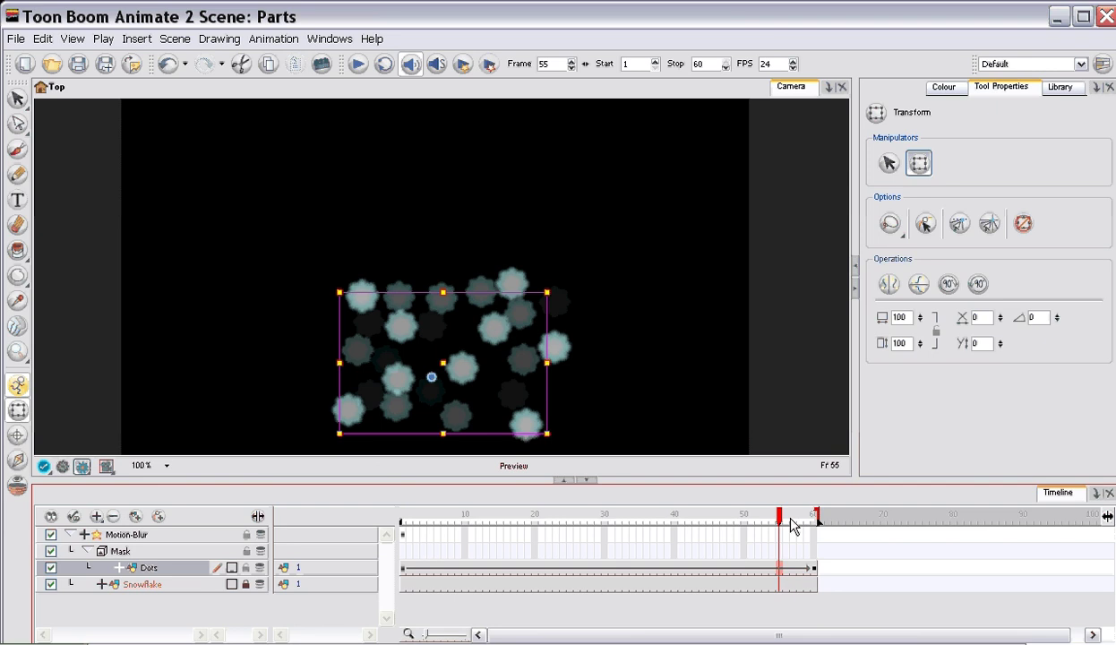